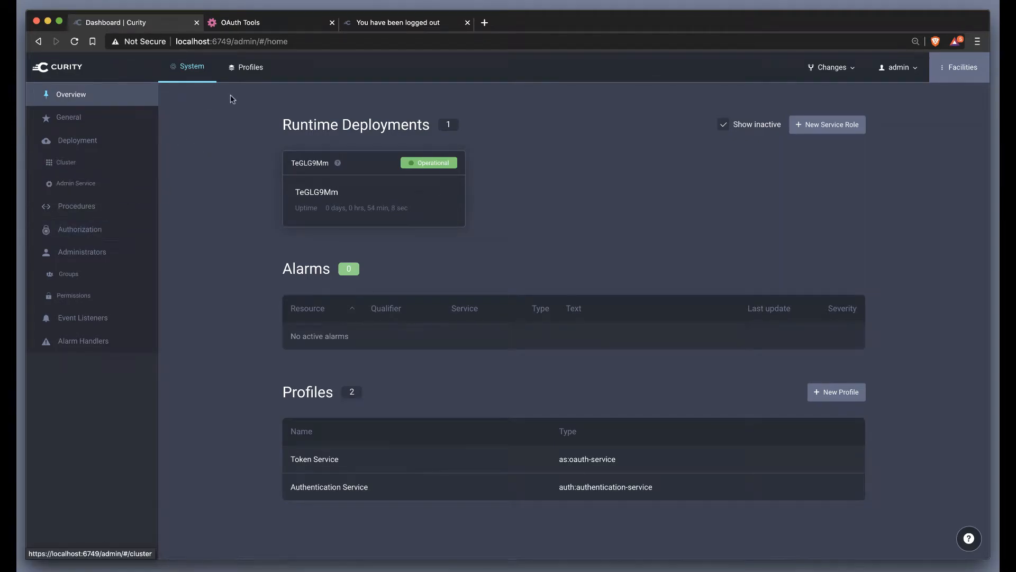
Step: Open the html authenticator in the Authentication Service profile and examine its HTML form settings and advanced settings
{"action": "left_click", "coordinate": [246, 67]}
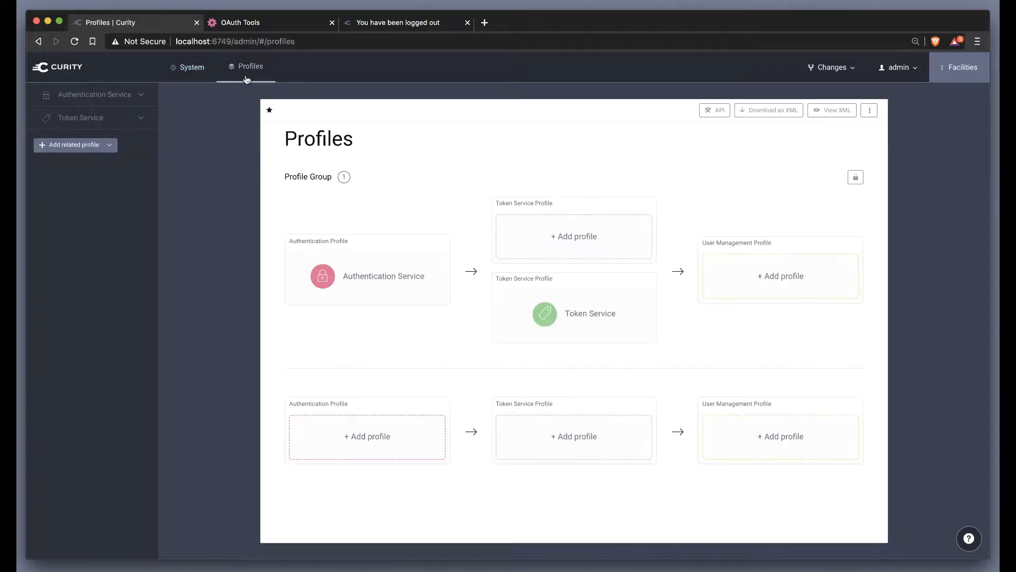
{"action": "left_click", "coordinate": [141, 96]}
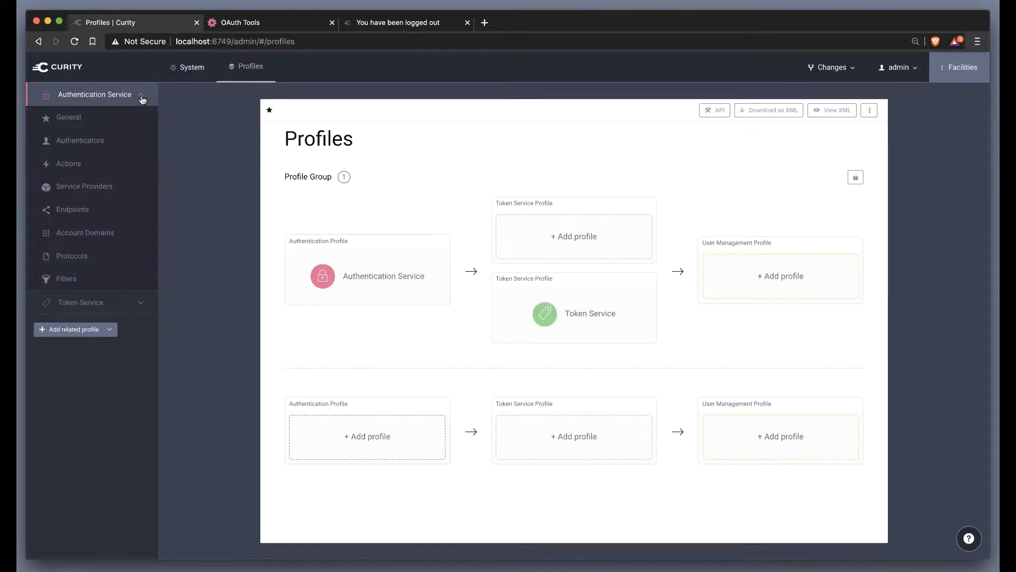
{"action": "left_click", "coordinate": [105, 144]}
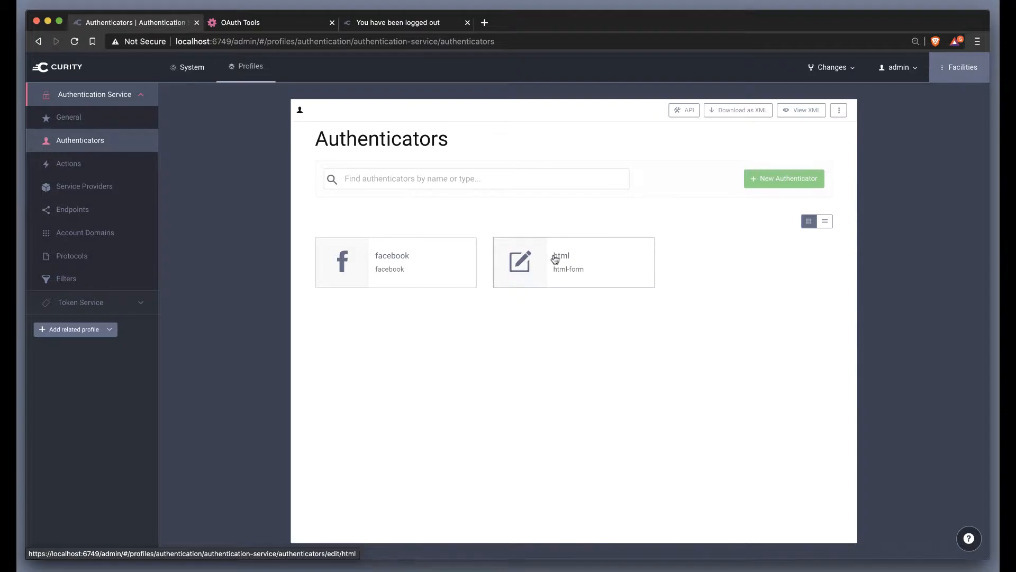
{"action": "left_click", "coordinate": [535, 264]}
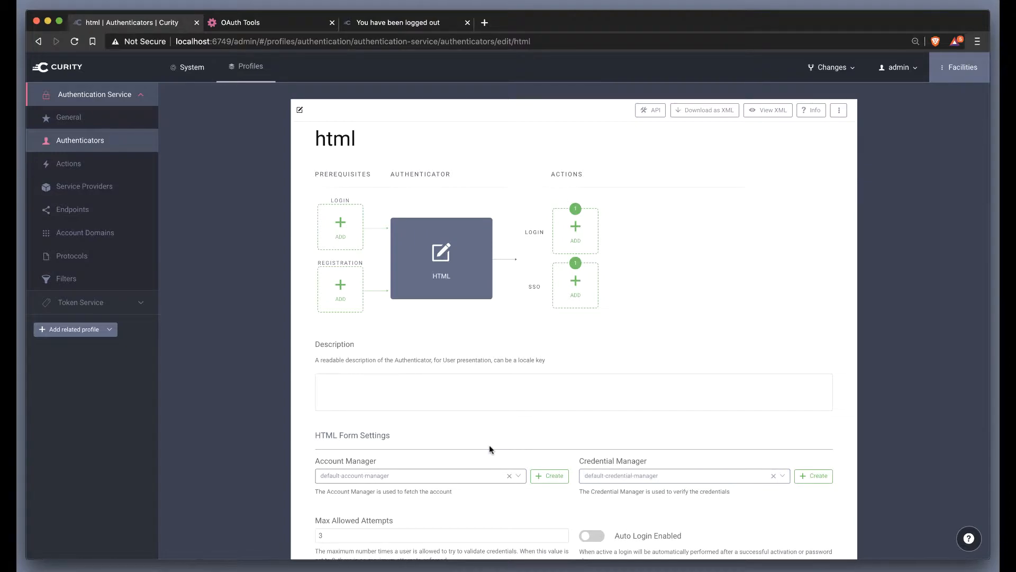
{"action": "scroll", "coordinate": [489, 449], "scroll_direction": "down", "scroll_amount": 3}
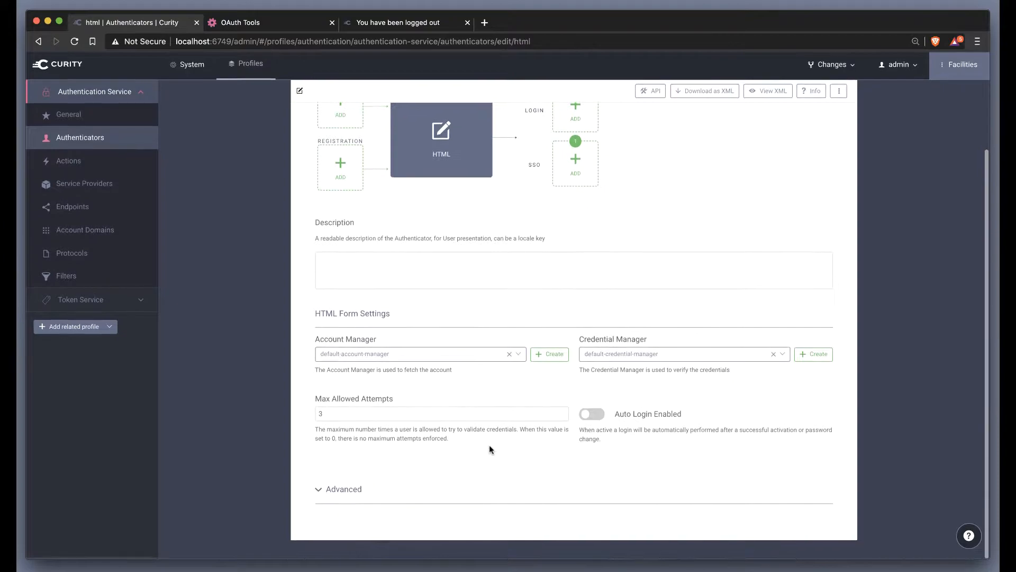
{"action": "left_click", "coordinate": [351, 498]}
{"action": "scroll", "coordinate": [343, 455], "scroll_direction": "down", "scroll_amount": 3}
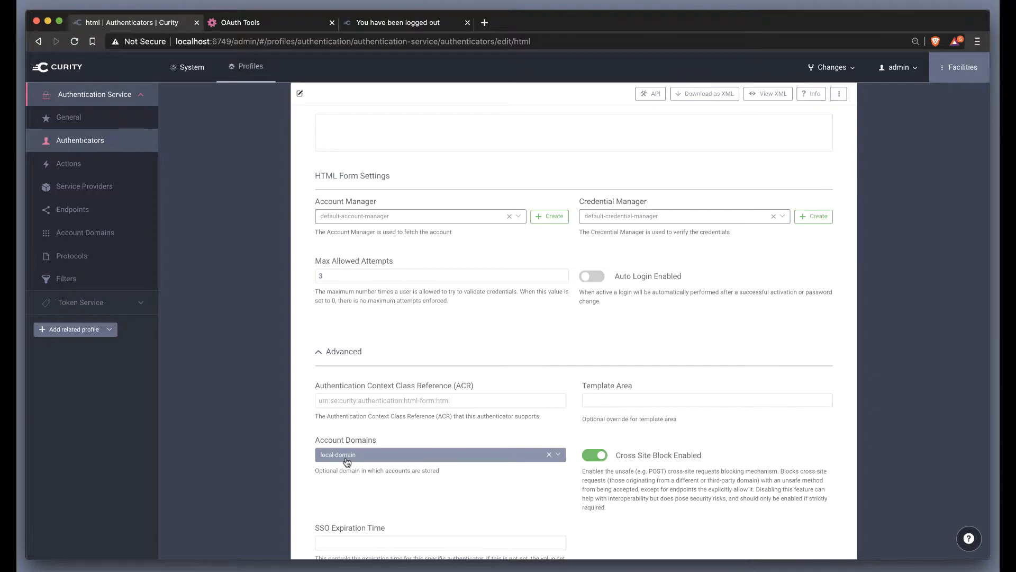
{"action": "left_click", "coordinate": [95, 142]}
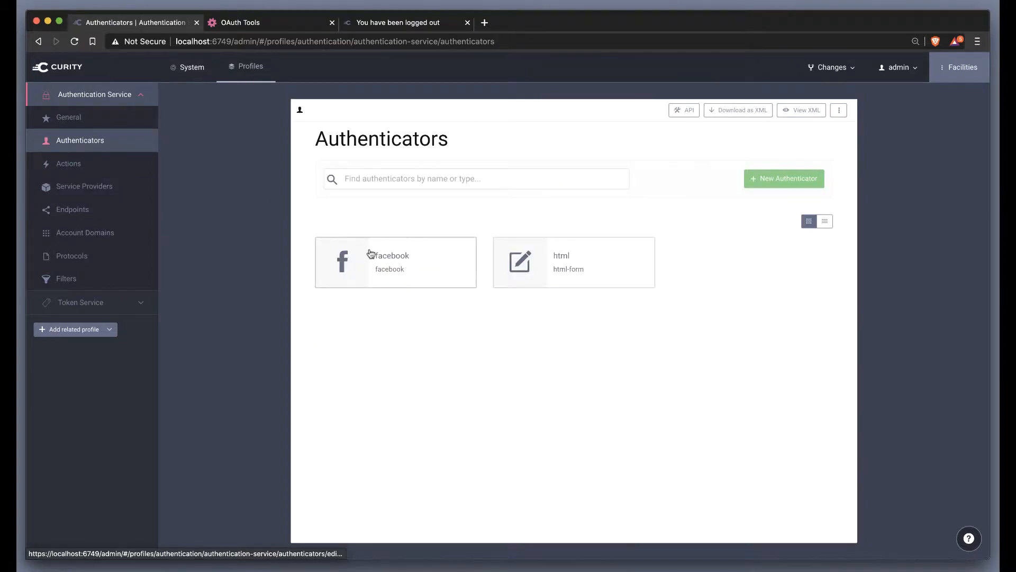
{"action": "left_click", "coordinate": [121, 236]}
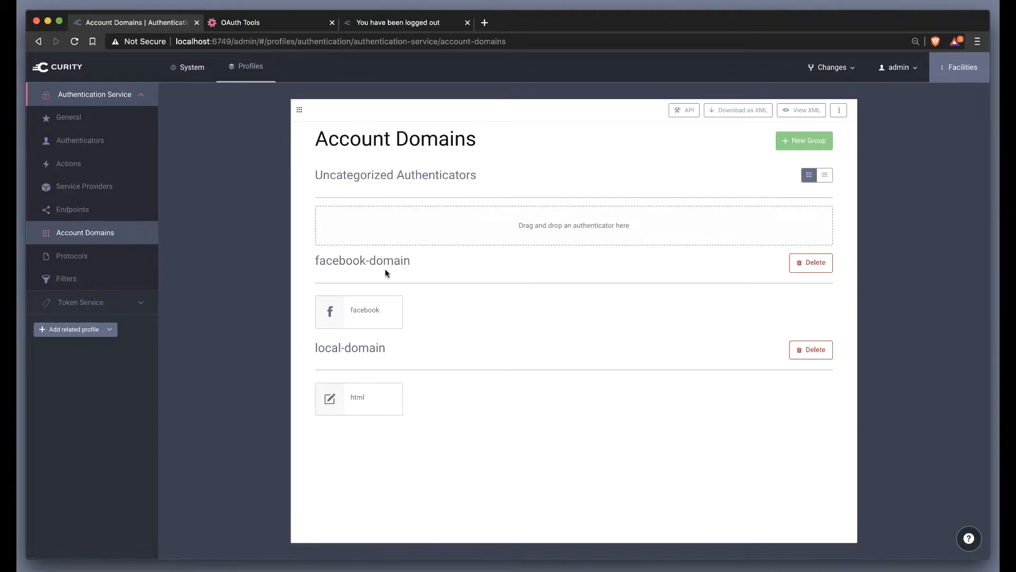
{"action": "left_click_drag", "start_coordinate": [413, 265], "coordinate": [304, 263]}
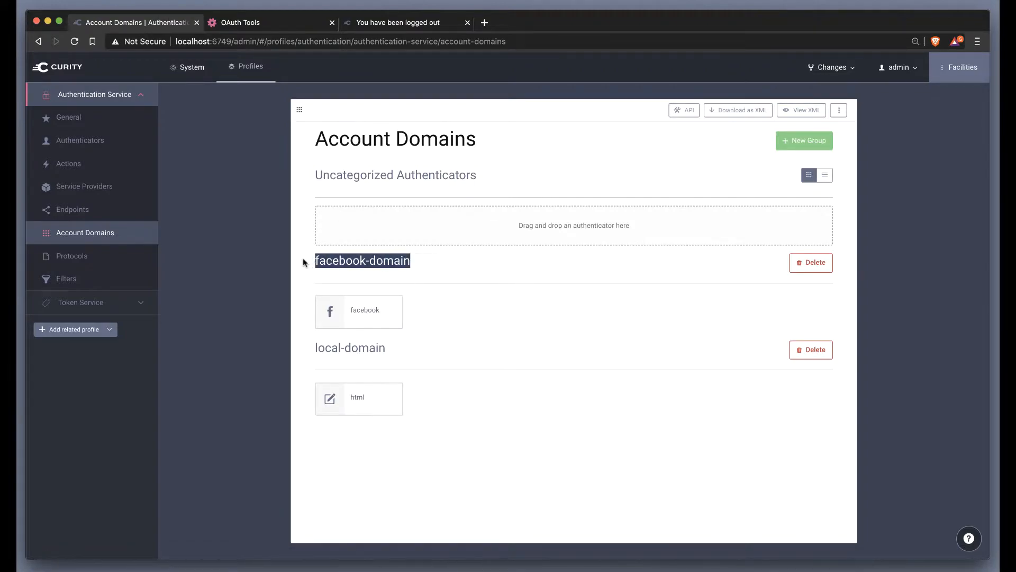
{"action": "left_click_drag", "start_coordinate": [401, 353], "coordinate": [300, 351]}
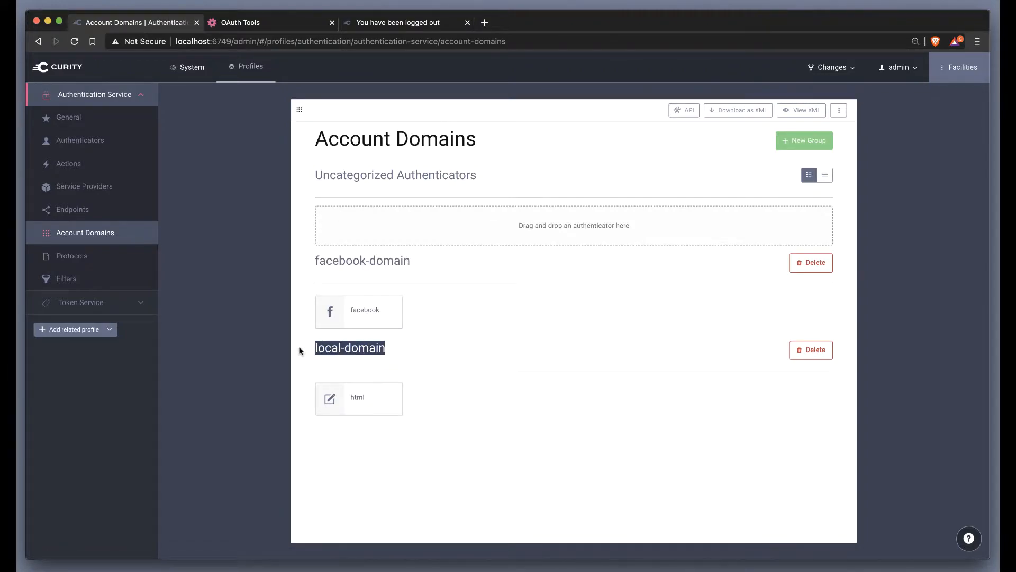
{"action": "left_click_drag", "start_coordinate": [364, 404], "coordinate": [387, 404]}
Step: Open the facebook authenticator and inspect its check-link login action, including the account domain and original subject attribute name
{"action": "left_click", "coordinate": [102, 151]}
{"action": "left_click", "coordinate": [385, 261]}
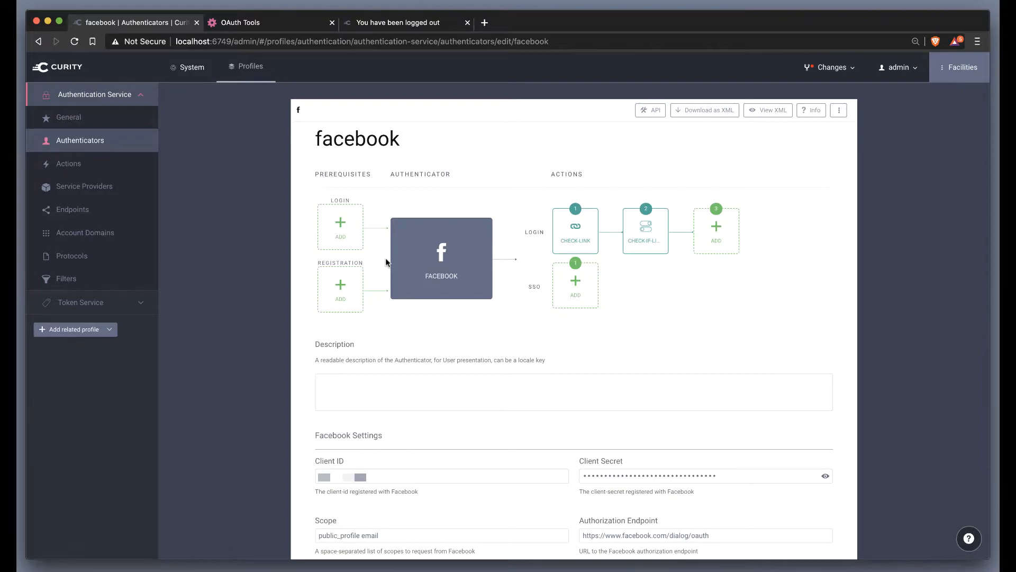
{"action": "mouse_move", "coordinate": [589, 243]}
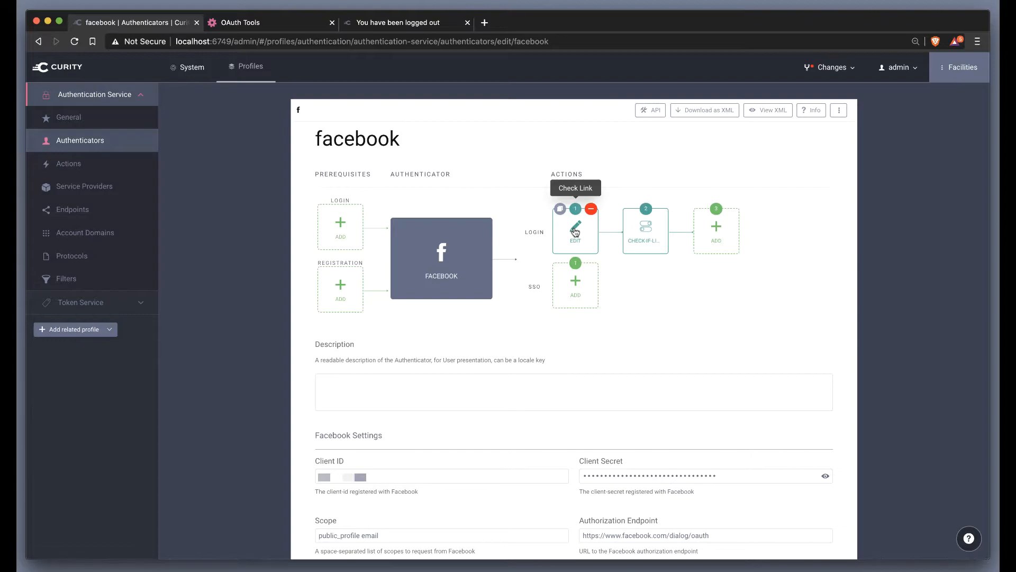
{"action": "left_click", "coordinate": [575, 232]}
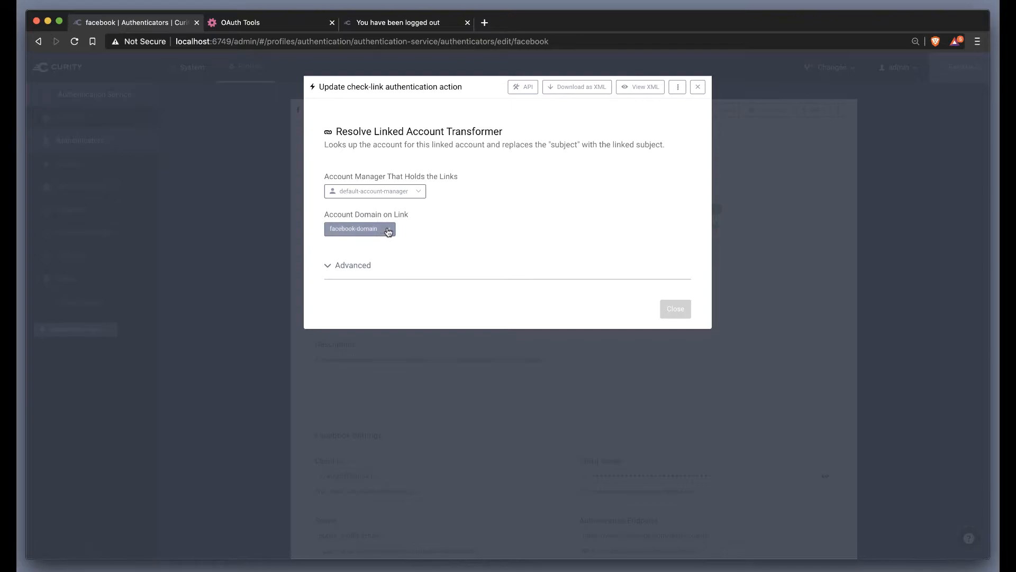
{"action": "left_click", "coordinate": [361, 268]}
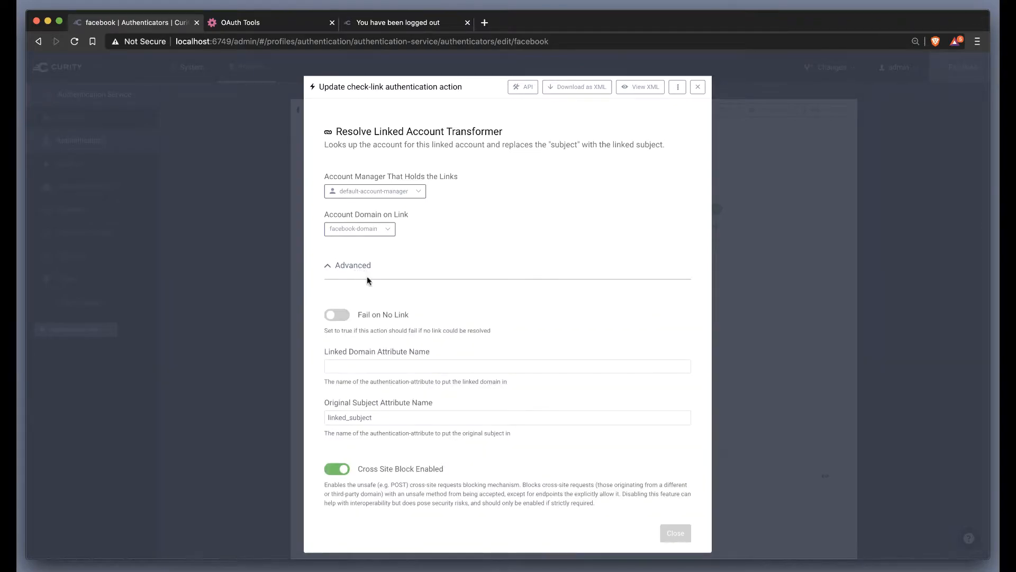
{"action": "double_click", "coordinate": [378, 417]}
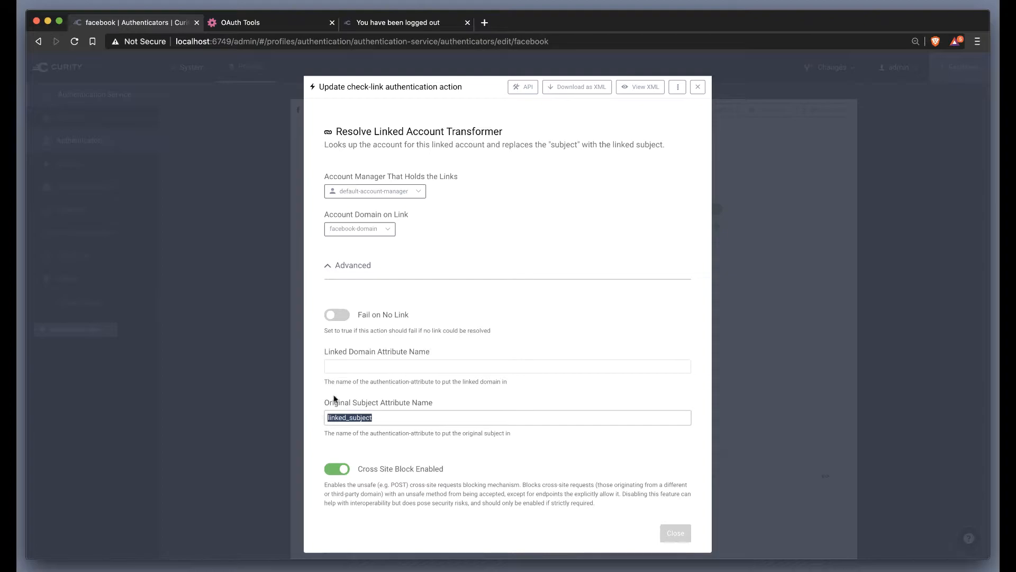
{"action": "left_click", "coordinate": [698, 88]}
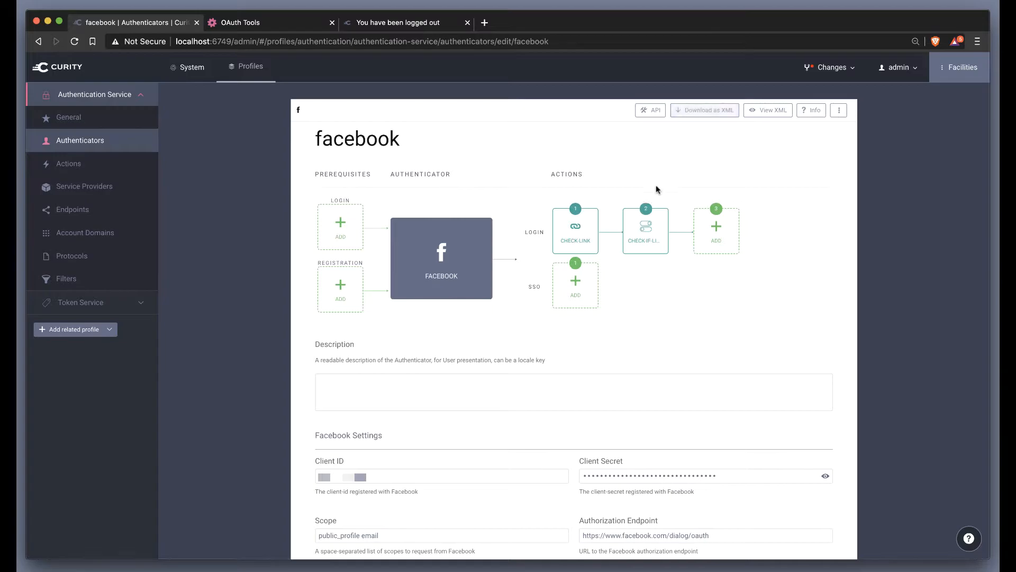
Step: Inspect the facebook authenticator's check-if-link-exist switch action, expanding the full condition of its no-link case
{"action": "left_click", "coordinate": [644, 235]}
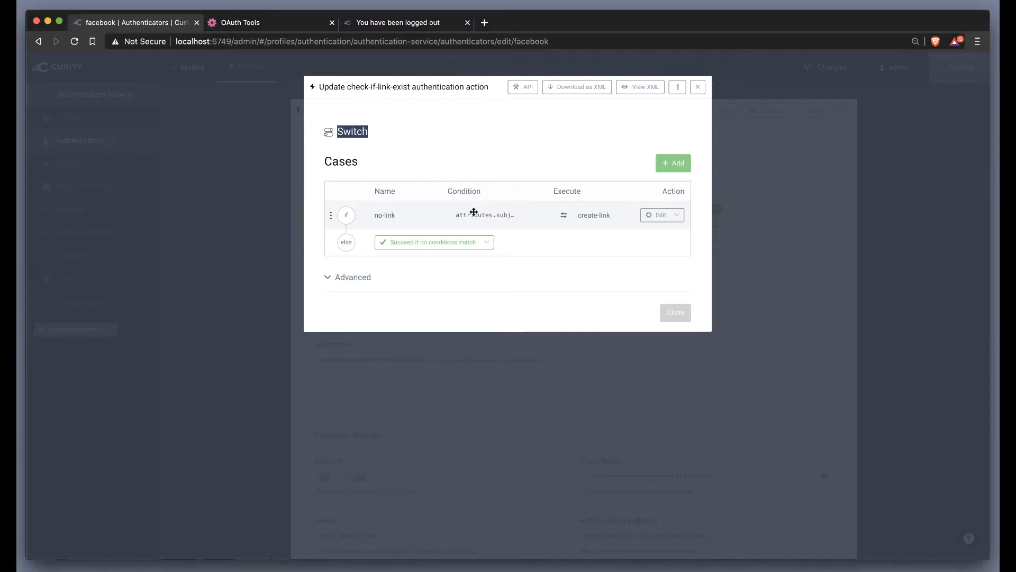
{"action": "left_click", "coordinate": [503, 243]}
{"action": "left_click", "coordinate": [511, 216]}
{"action": "left_click", "coordinate": [525, 214]}
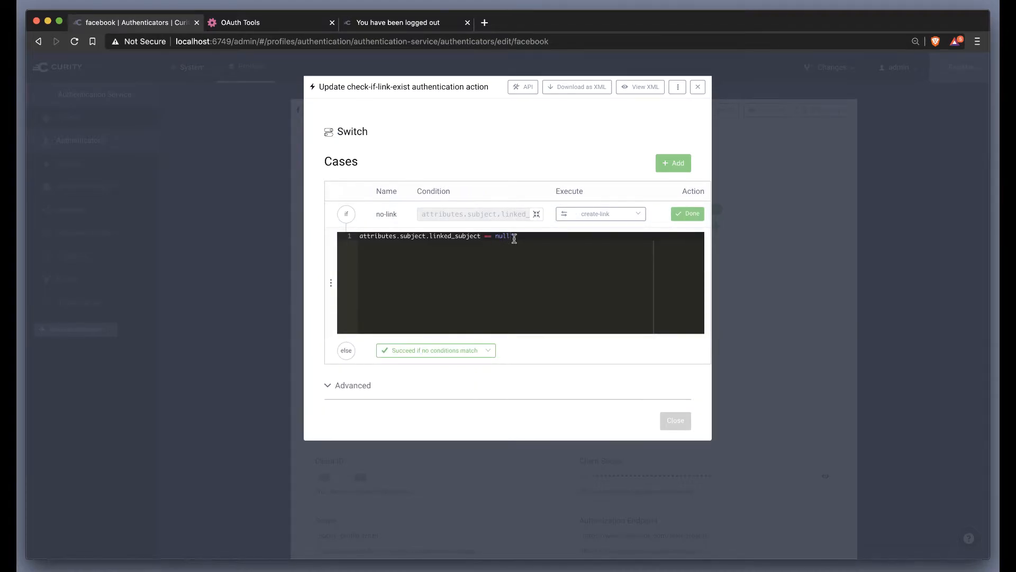
{"action": "left_click_drag", "start_coordinate": [514, 237], "coordinate": [430, 236]}
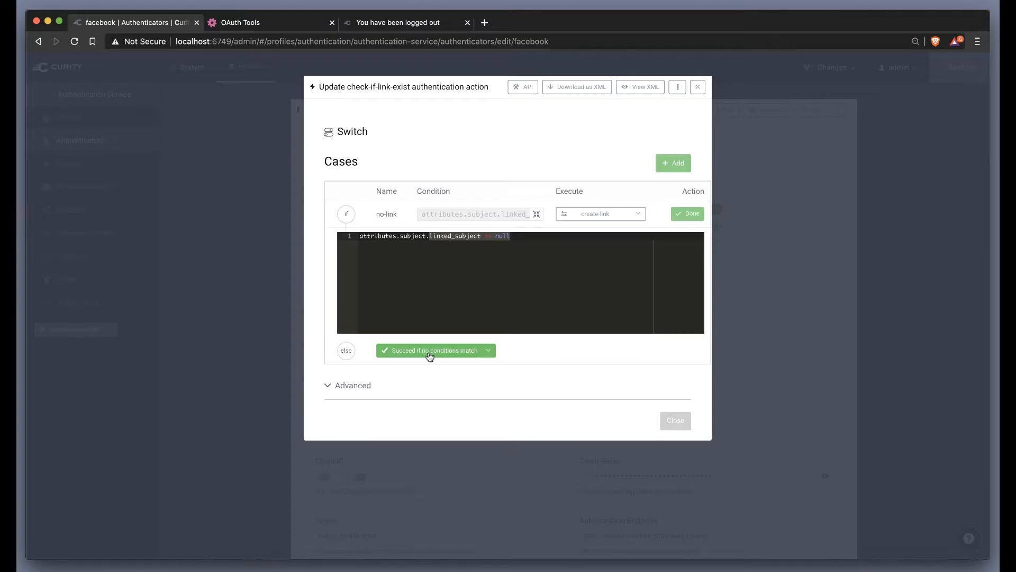
{"action": "left_click", "coordinate": [698, 87]}
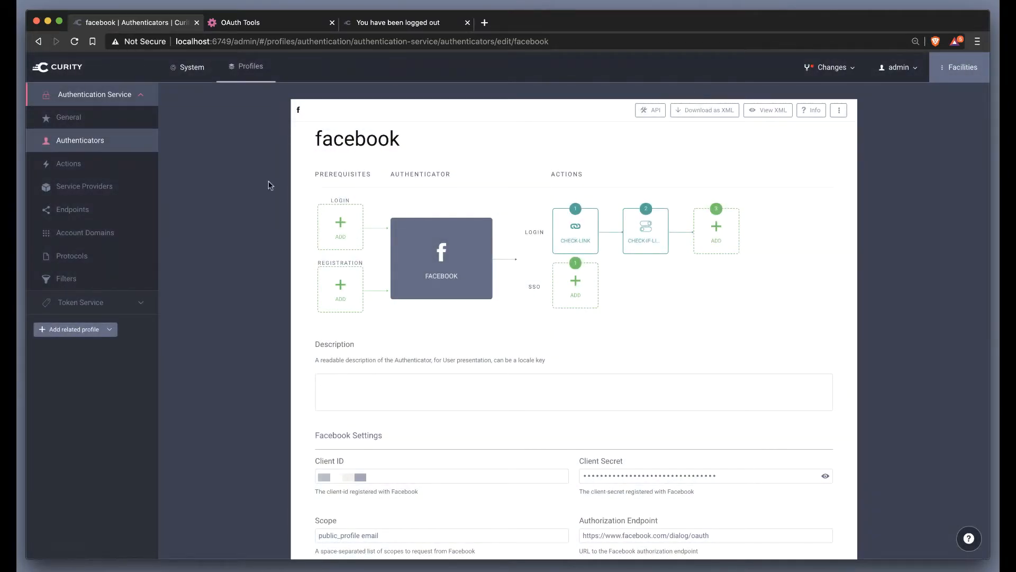
Step: Open the create-link sequence from the authentication actions and inspect the subject condition of its html-authenticator action
{"action": "left_click", "coordinate": [57, 162]}
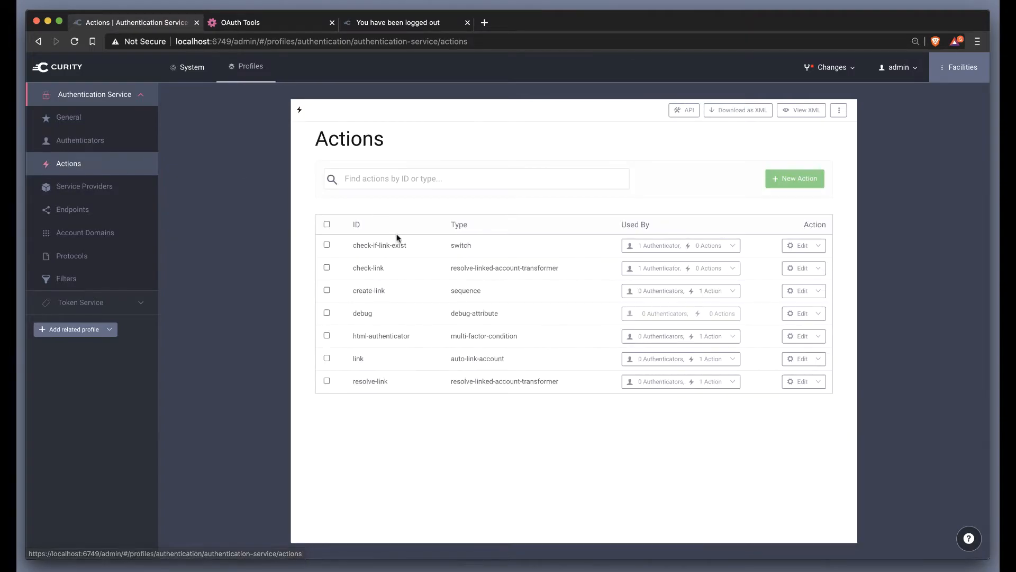
{"action": "left_click", "coordinate": [378, 291]}
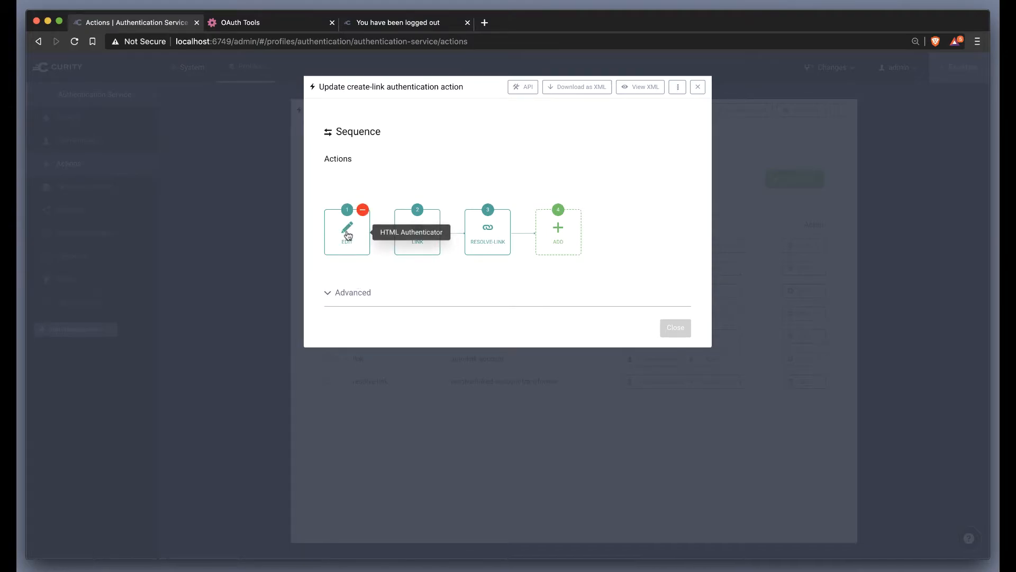
{"action": "left_click", "coordinate": [348, 233]}
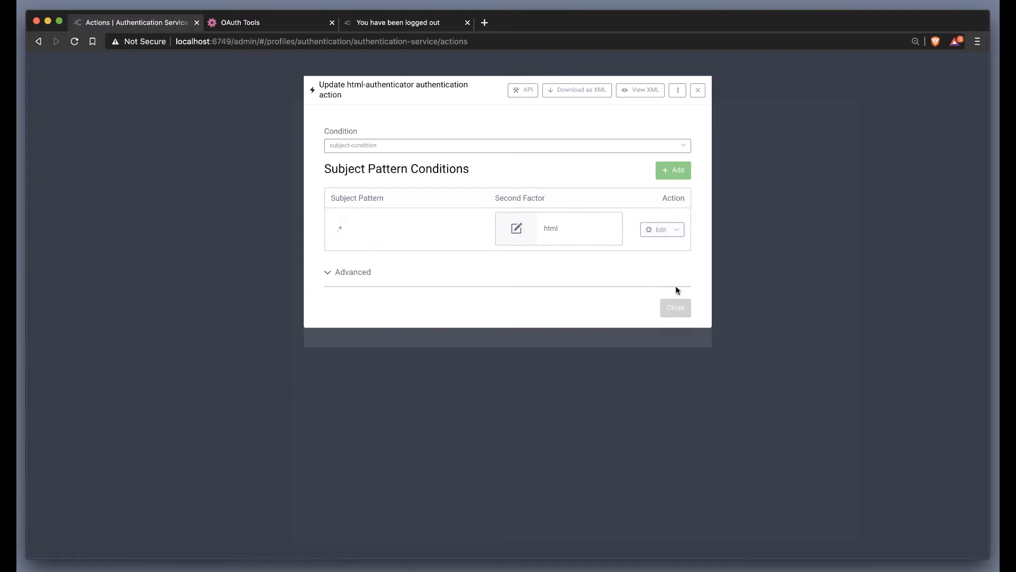
{"action": "left_click", "coordinate": [681, 315]}
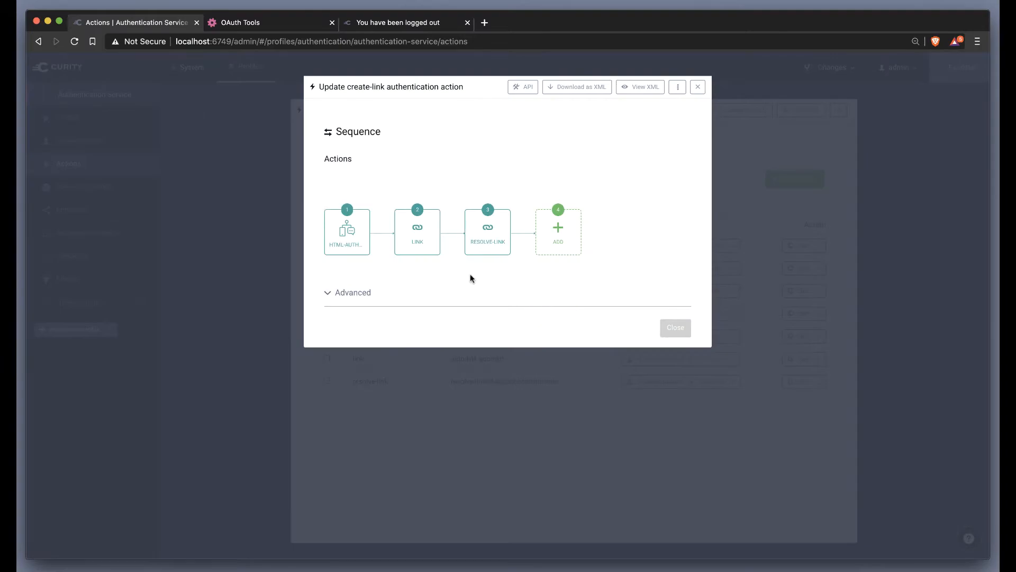
Step: Inspect the link action in the create-link sequence, checking its linking account domain, storage location and main account
{"action": "left_click", "coordinate": [418, 231]}
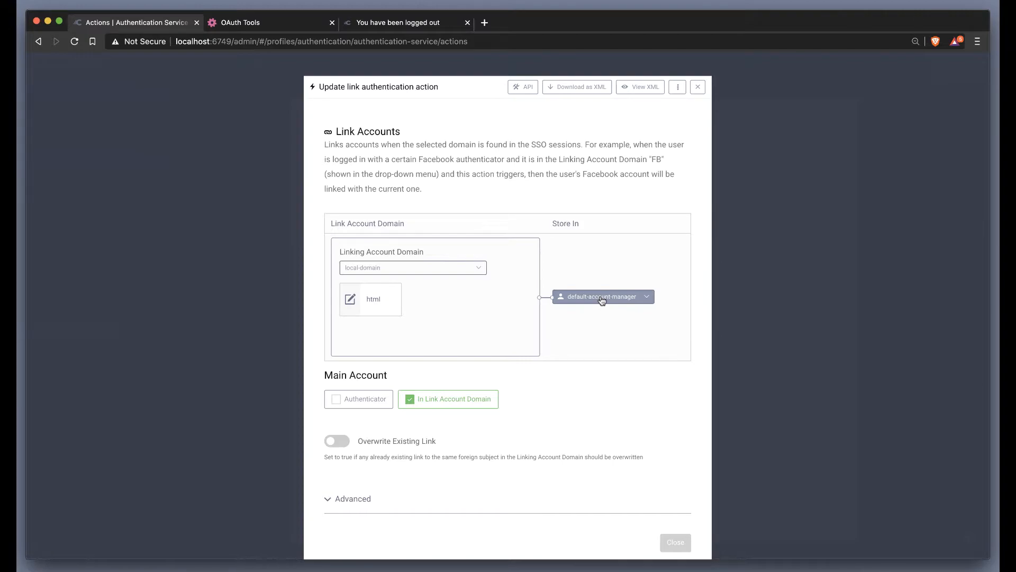
{"action": "left_click", "coordinate": [698, 87]}
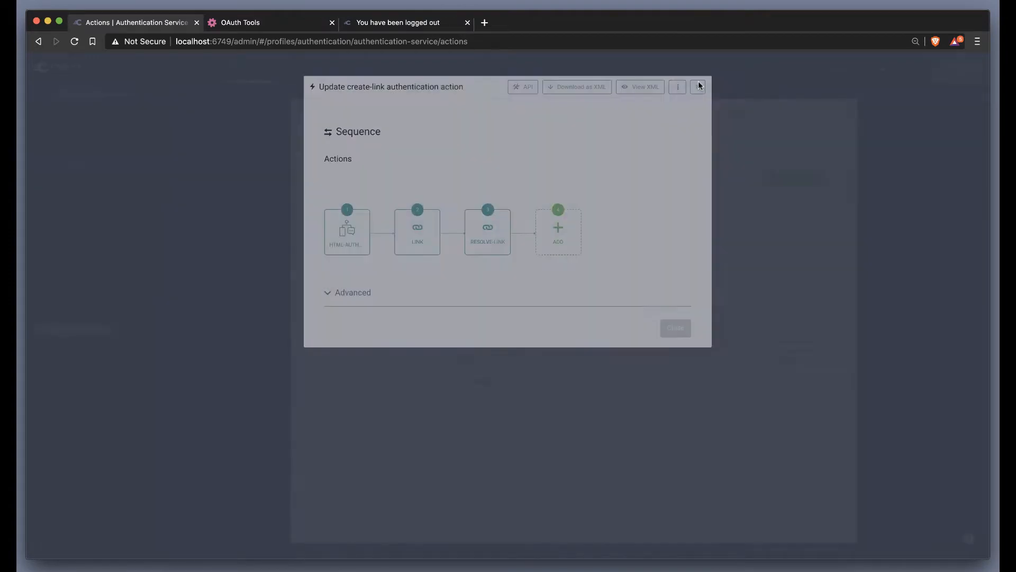
{"action": "mouse_move", "coordinate": [422, 240]}
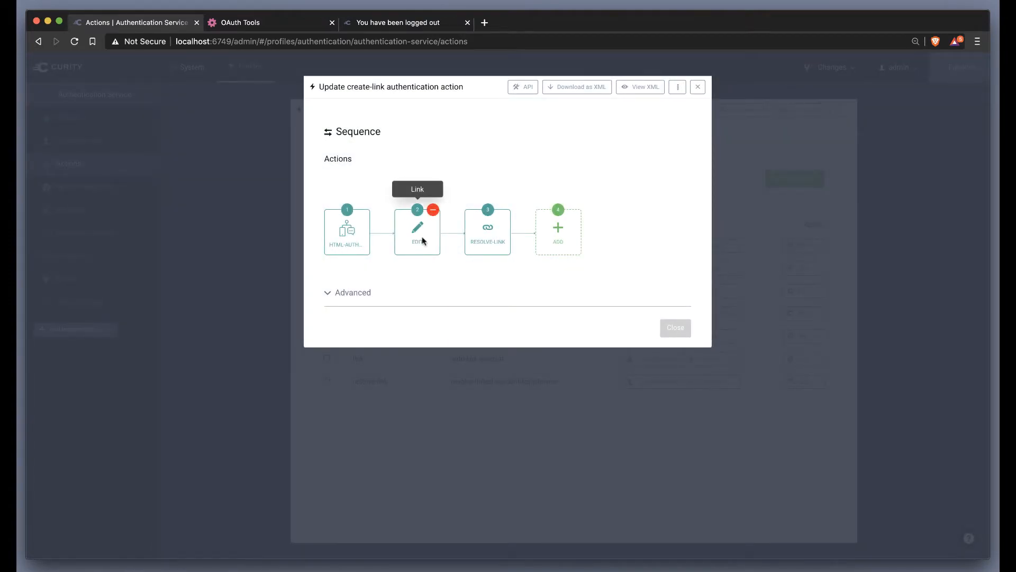
Step: Inspect the resolve-link action's account domain and advanced settings, and close the create-link sequence
{"action": "left_click", "coordinate": [486, 228]}
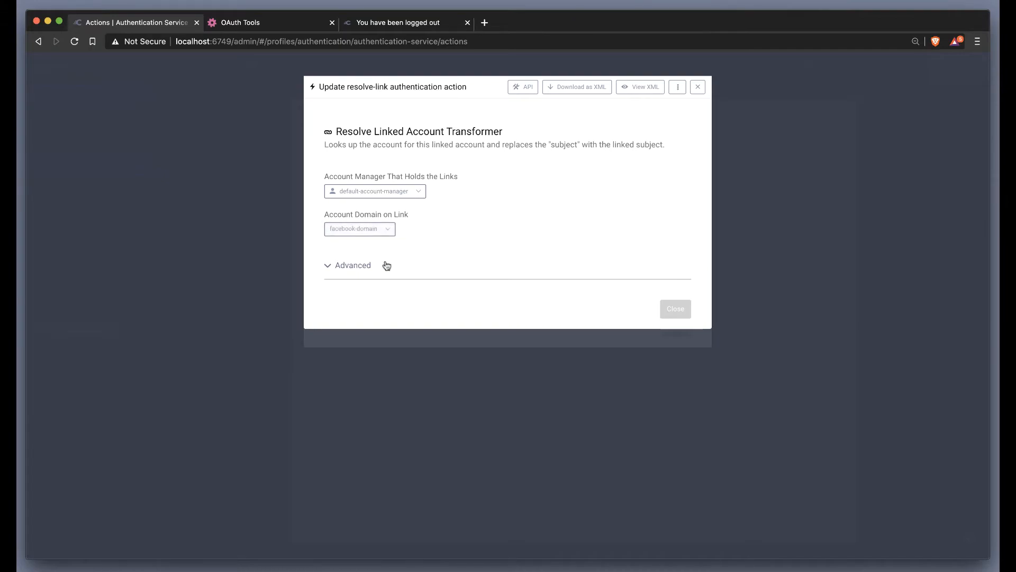
{"action": "left_click", "coordinate": [360, 265]}
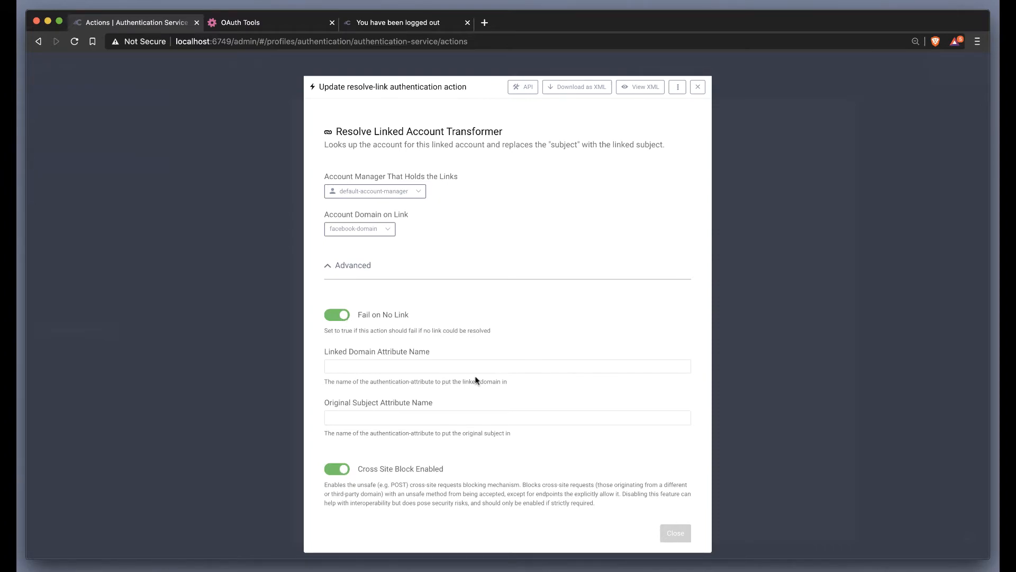
{"action": "left_click", "coordinate": [676, 534]}
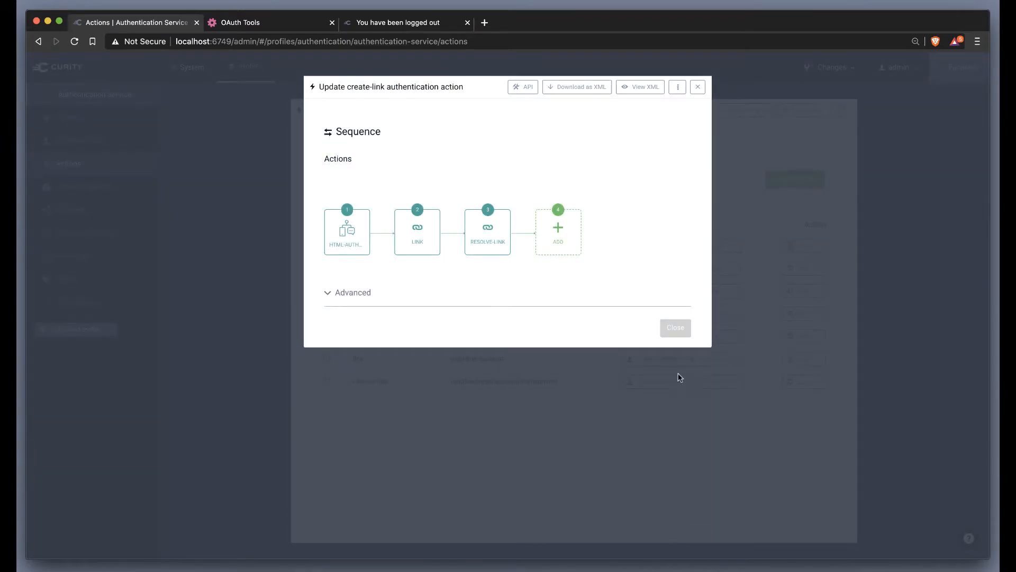
{"action": "left_click", "coordinate": [674, 328]}
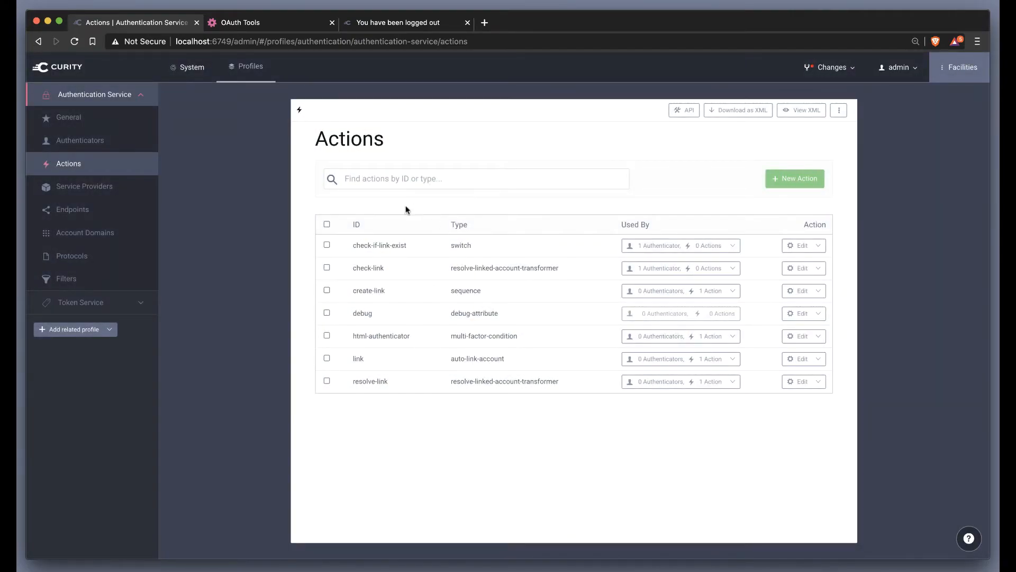
Step: Open the www client in the Token Service profile and examine its user authentication settings
{"action": "left_click", "coordinate": [120, 305]}
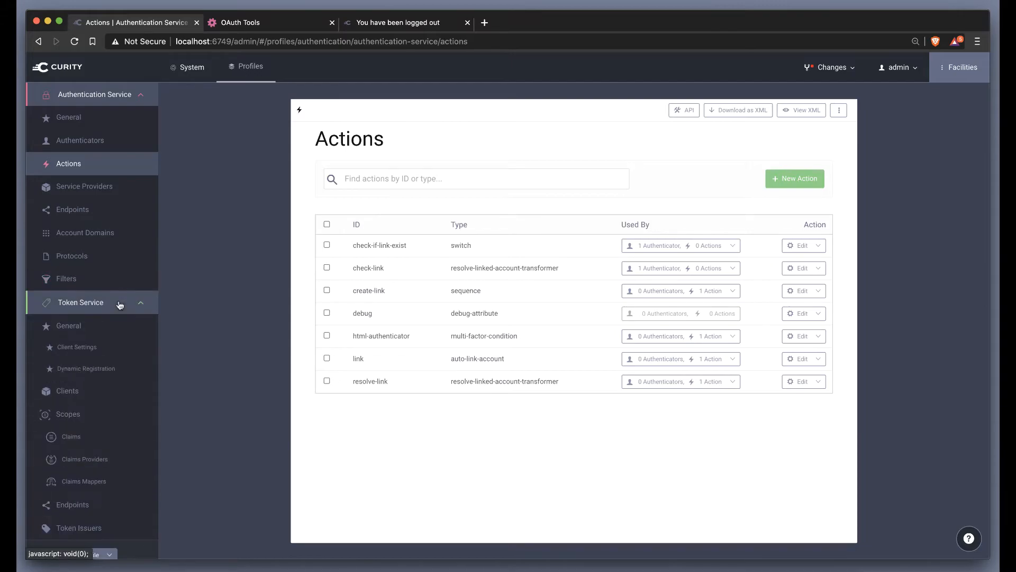
{"action": "left_click", "coordinate": [76, 393]}
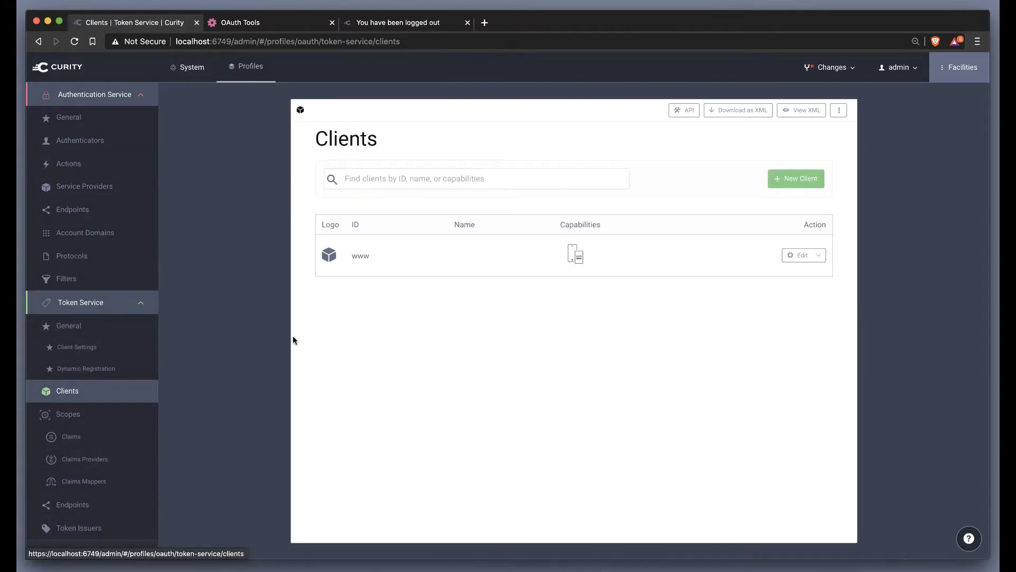
{"action": "left_click", "coordinate": [360, 256]}
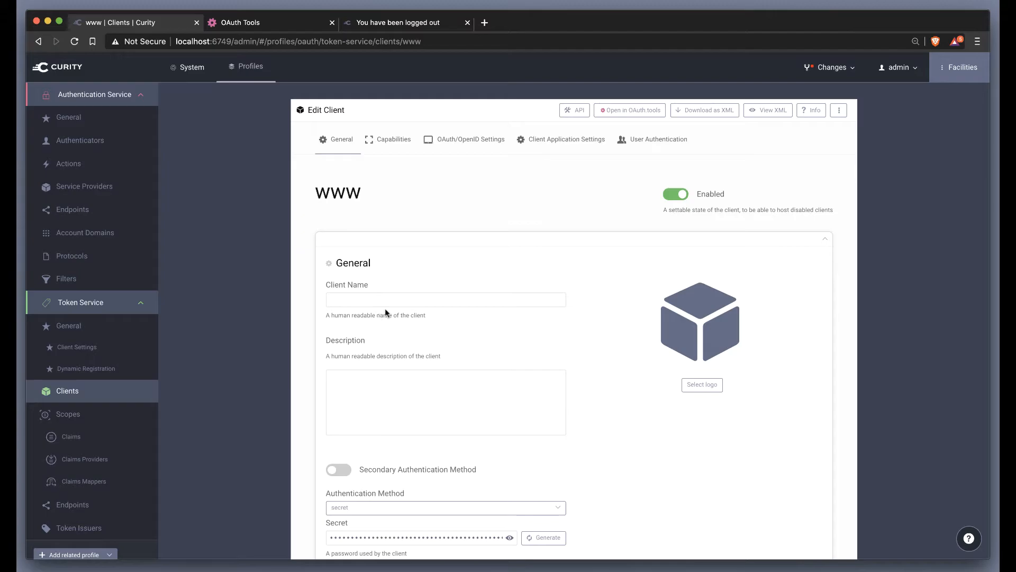
{"action": "left_click", "coordinate": [647, 144]}
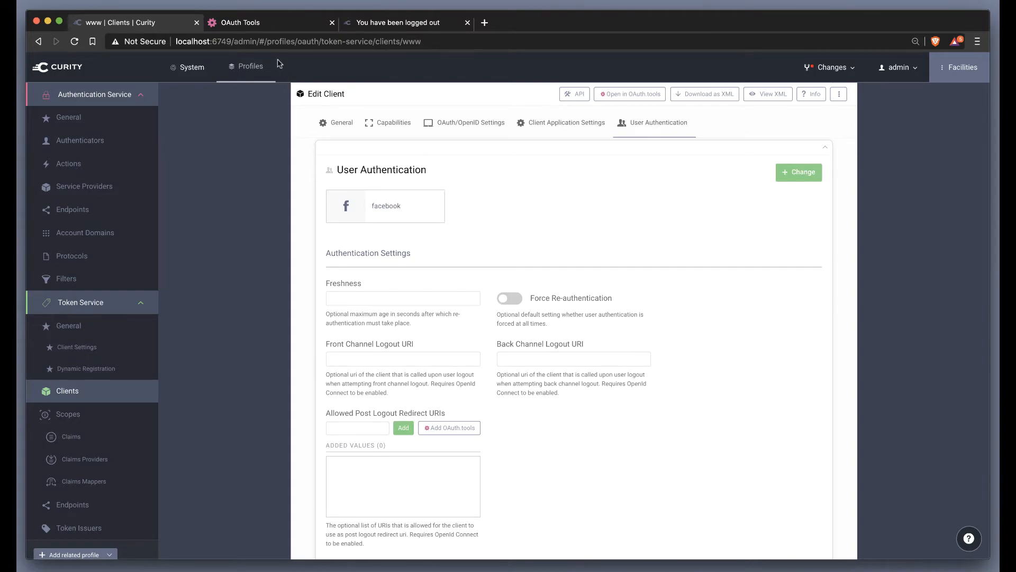
Step: Switch to OAuth Tools and run the code flow for the www client with the openid scope
{"action": "left_click", "coordinate": [275, 25]}
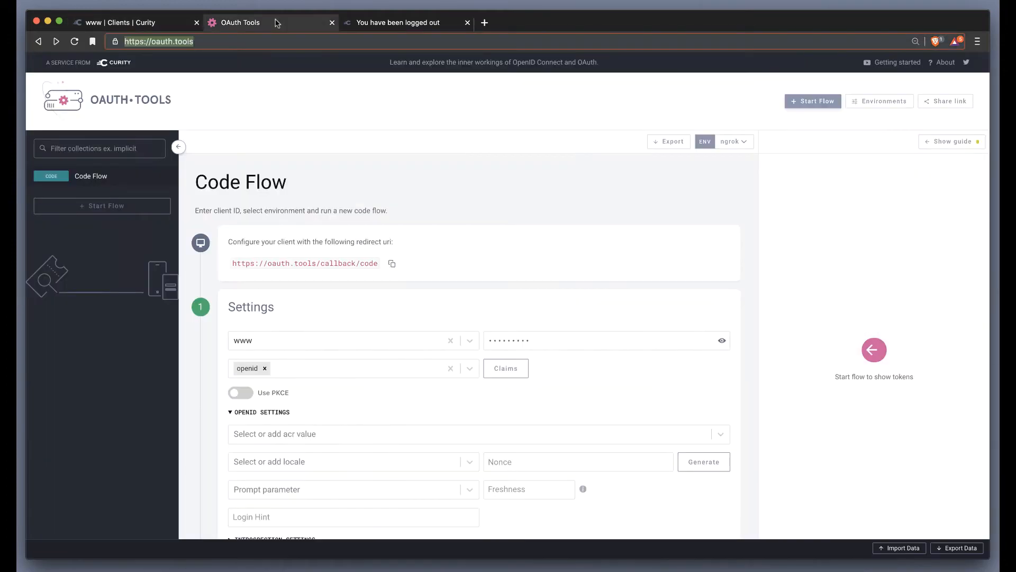
{"action": "scroll", "coordinate": [340, 335], "scroll_direction": "down", "scroll_amount": 3}
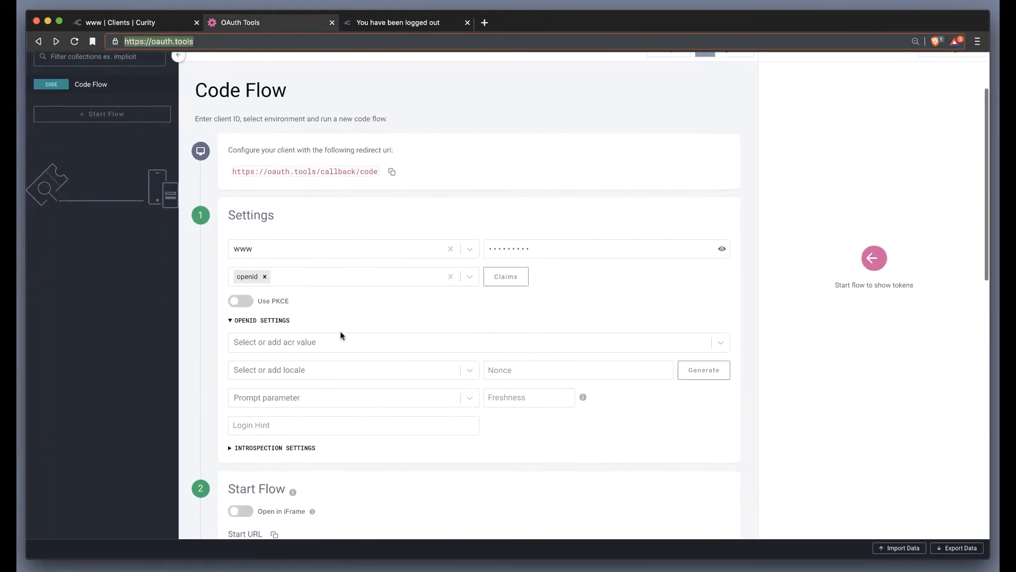
{"action": "scroll", "coordinate": [342, 336], "scroll_direction": "down", "scroll_amount": 3}
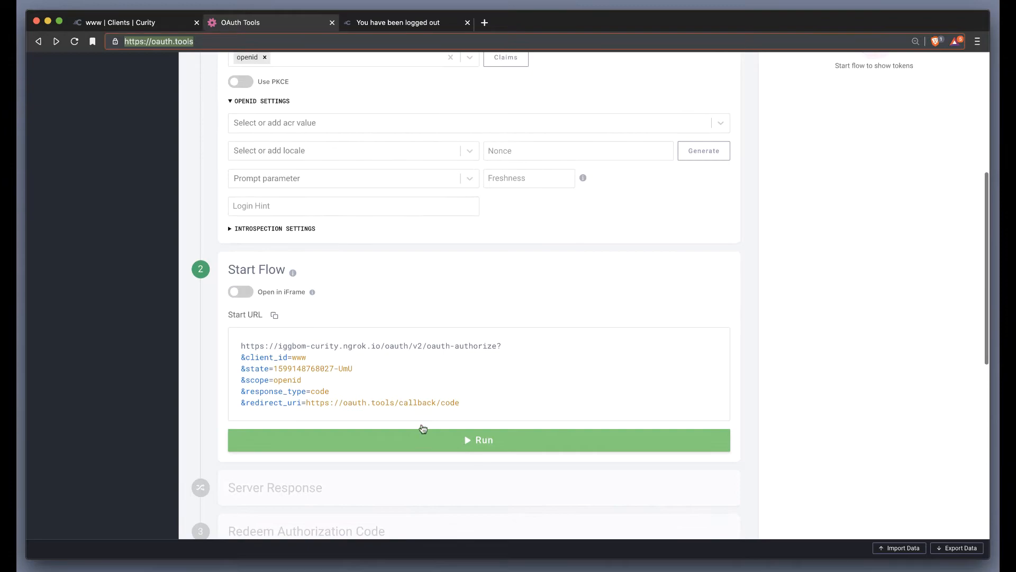
{"action": "left_click", "coordinate": [420, 443]}
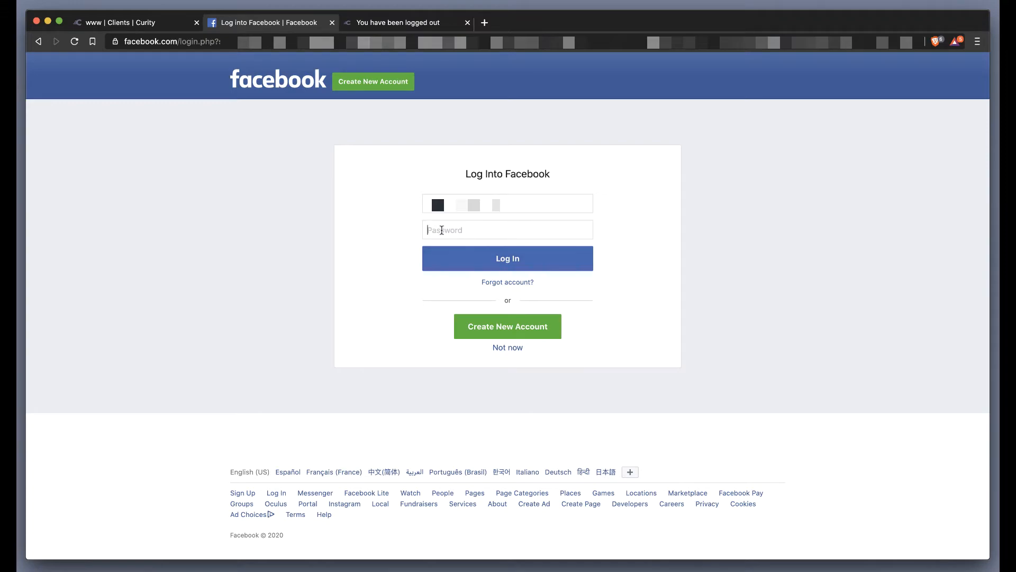
Step: Log in to Facebook with the account password and sign in to the local Curity account by entering its password
{"action": "key", "text": "super+v"}
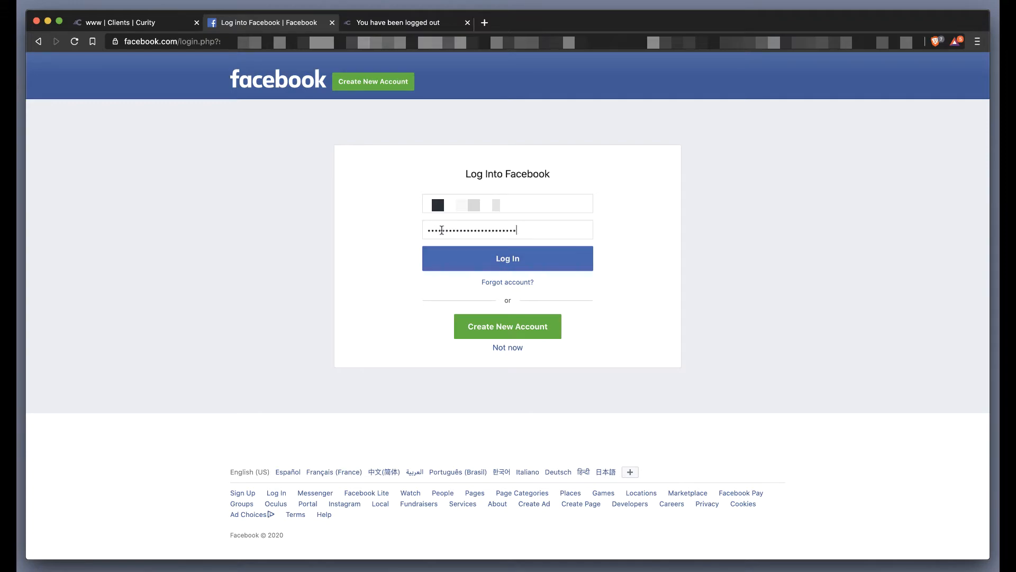
{"action": "left_click", "coordinate": [469, 260]}
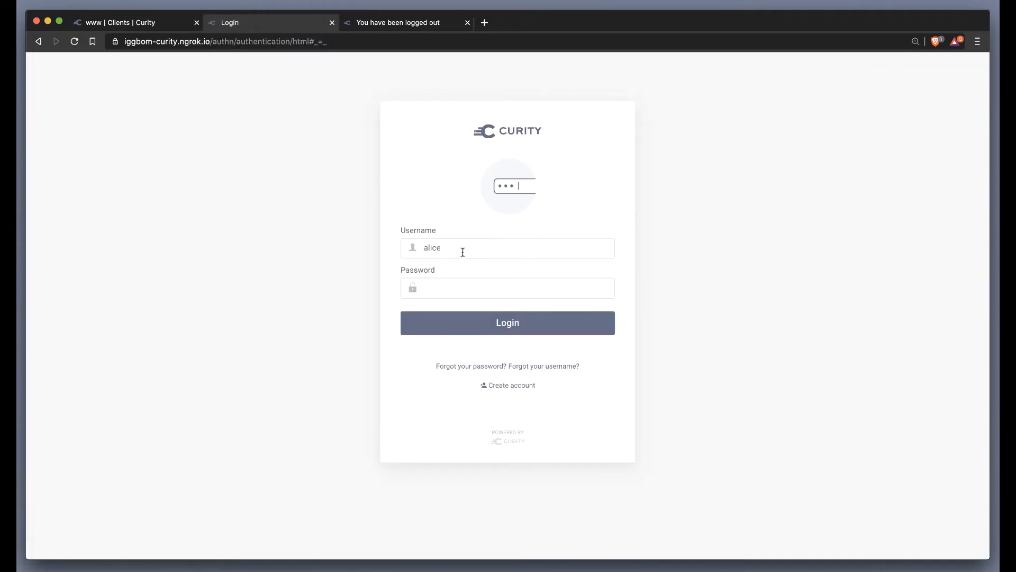
{"action": "left_click", "coordinate": [454, 285]}
{"action": "type", "text": "***"}
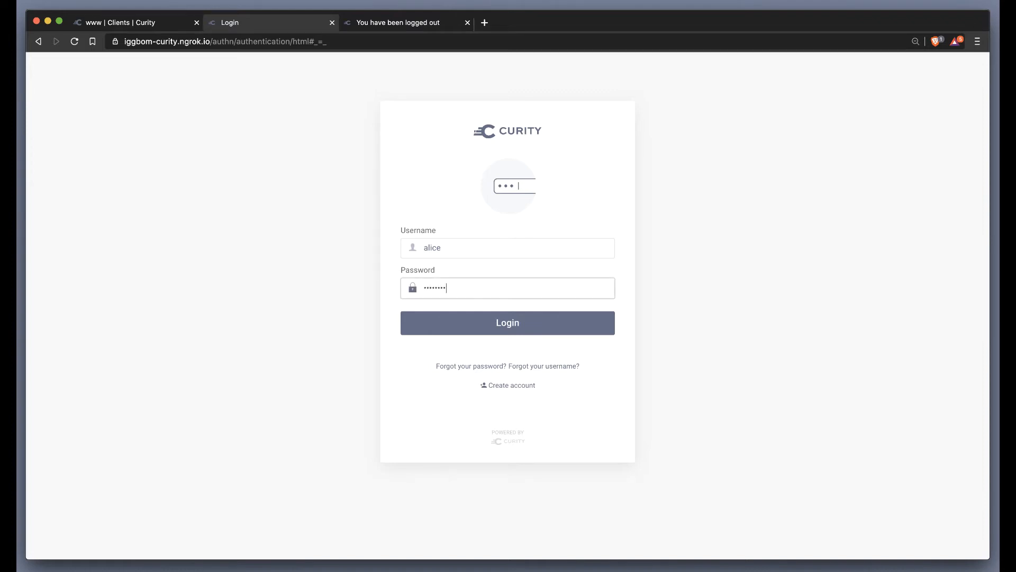
{"action": "left_click", "coordinate": [500, 328]}
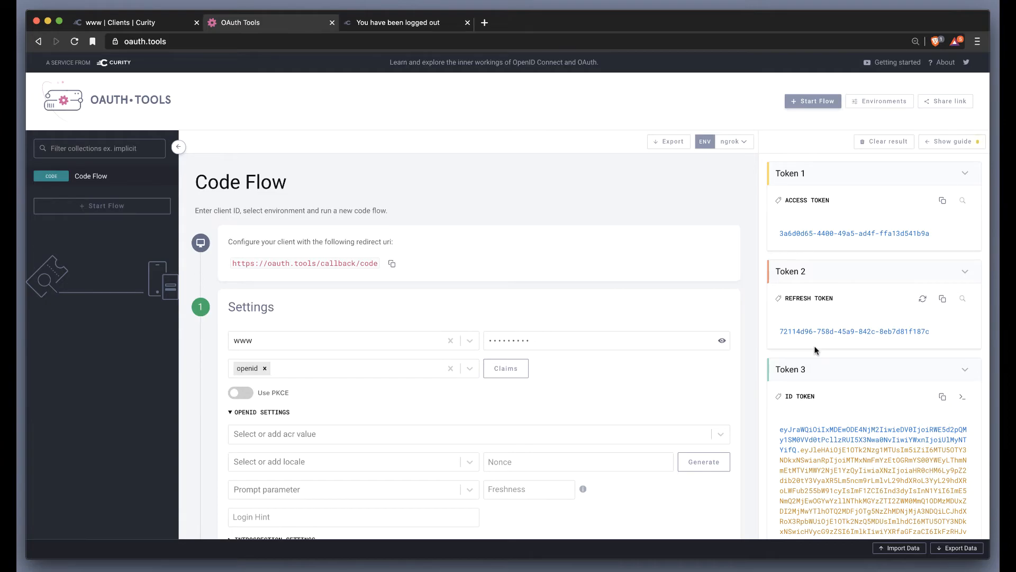
Step: Examine the decoded header and payload of the issued ID token, and run the same code flow a second time
{"action": "scroll", "coordinate": [816, 323], "scroll_direction": "down", "scroll_amount": 5}
{"action": "scroll", "coordinate": [817, 324], "scroll_direction": "down", "scroll_amount": 7}
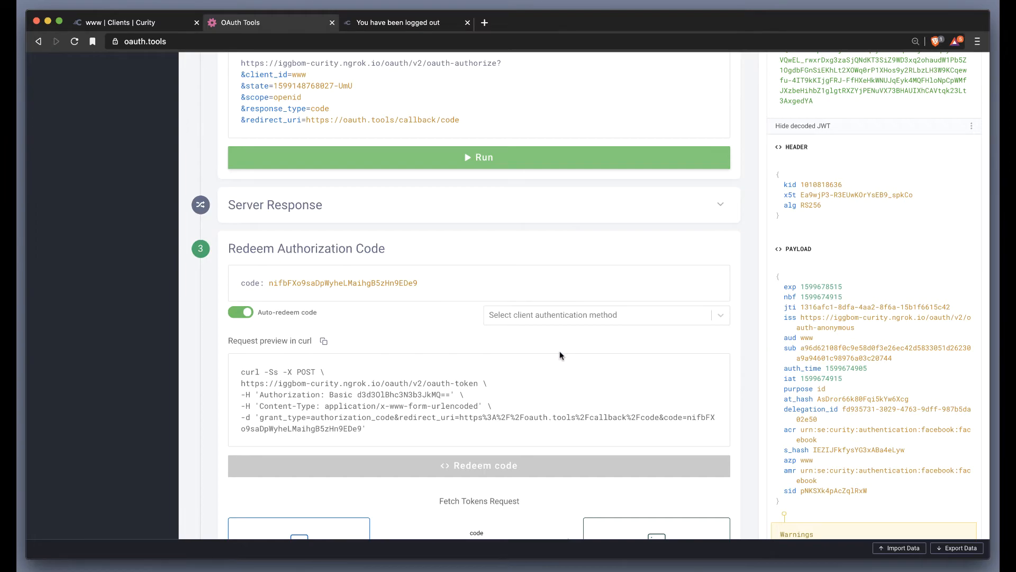
{"action": "scroll", "coordinate": [512, 300], "scroll_direction": "up", "scroll_amount": 6}
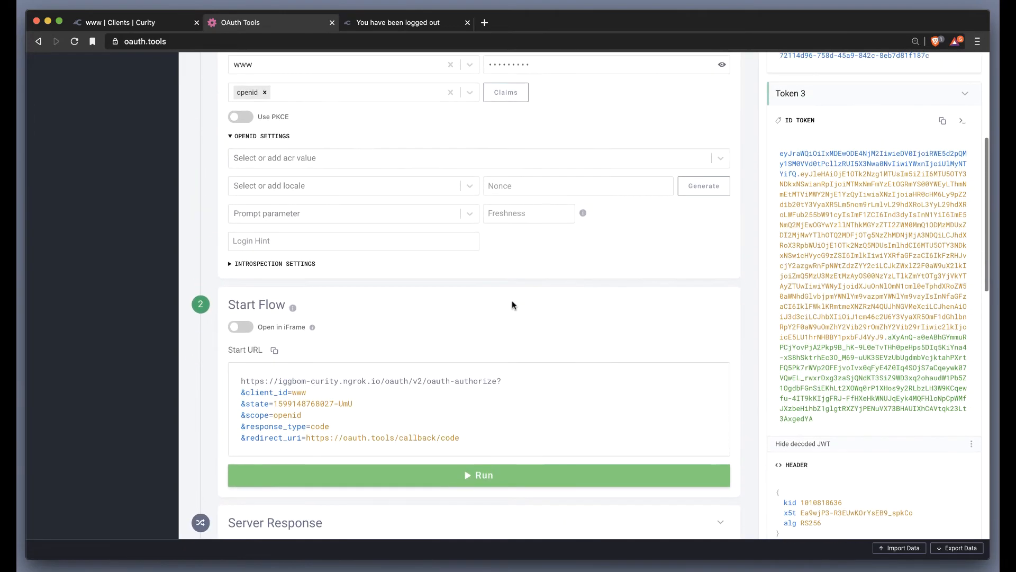
{"action": "scroll", "coordinate": [513, 300], "scroll_direction": "up", "scroll_amount": 3}
{"action": "scroll", "coordinate": [512, 300], "scroll_direction": "down", "scroll_amount": 2}
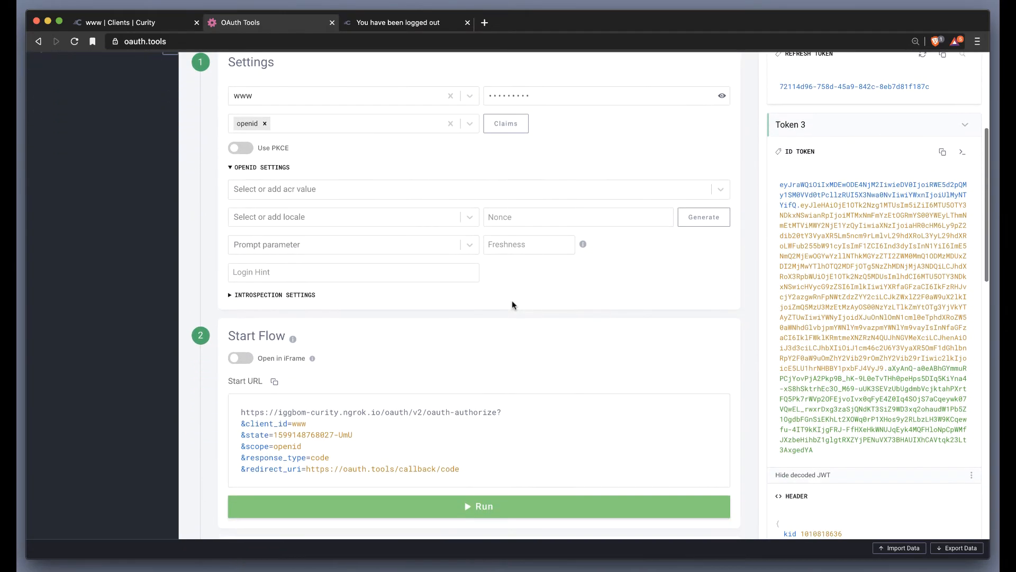
{"action": "left_click", "coordinate": [431, 511]}
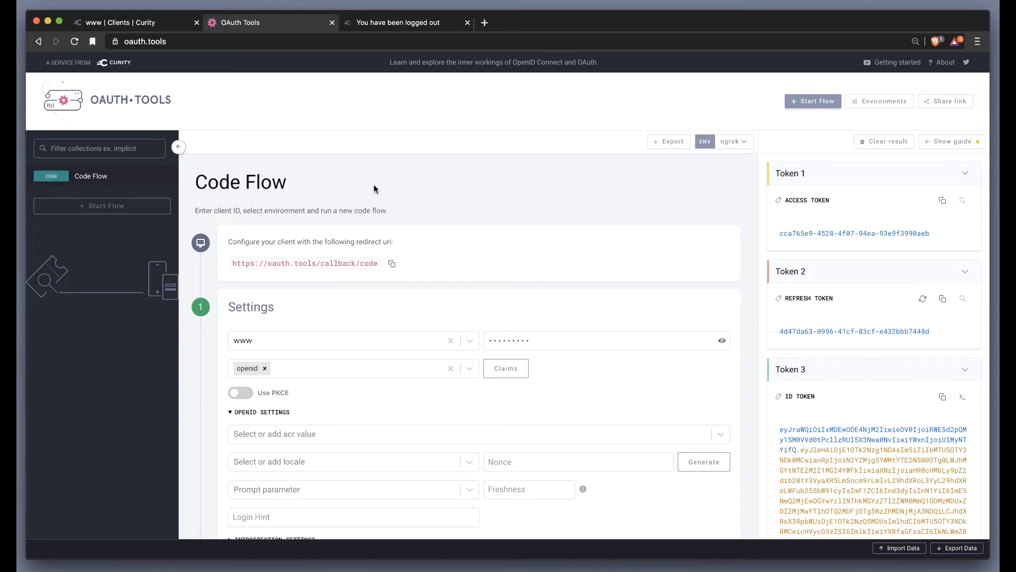
Step: Switch to the Curity admin and add the Debug action as the third login action of the facebook authenticator
{"action": "left_click", "coordinate": [146, 24]}
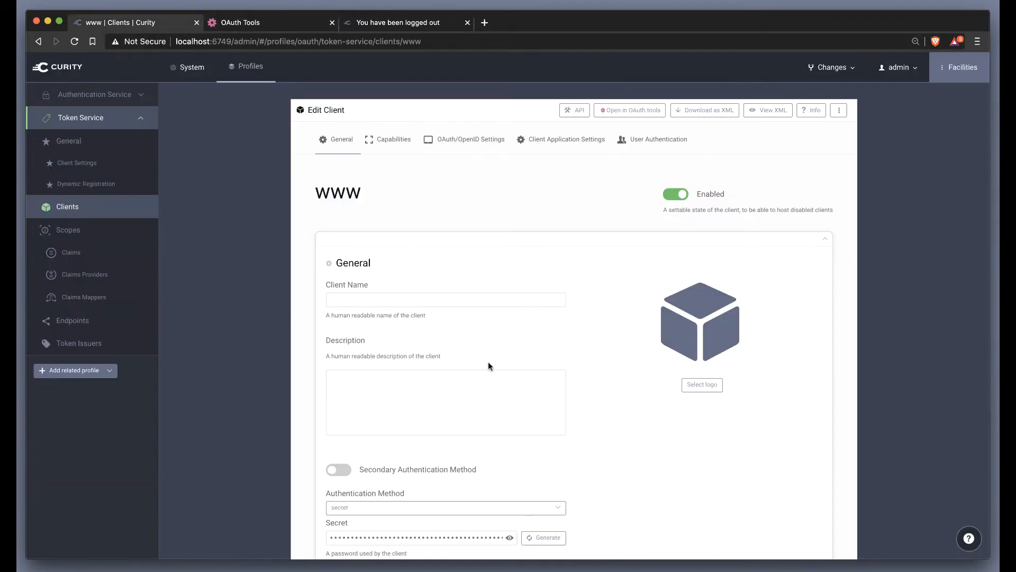
{"action": "left_click", "coordinate": [92, 95]}
{"action": "left_click", "coordinate": [91, 139]}
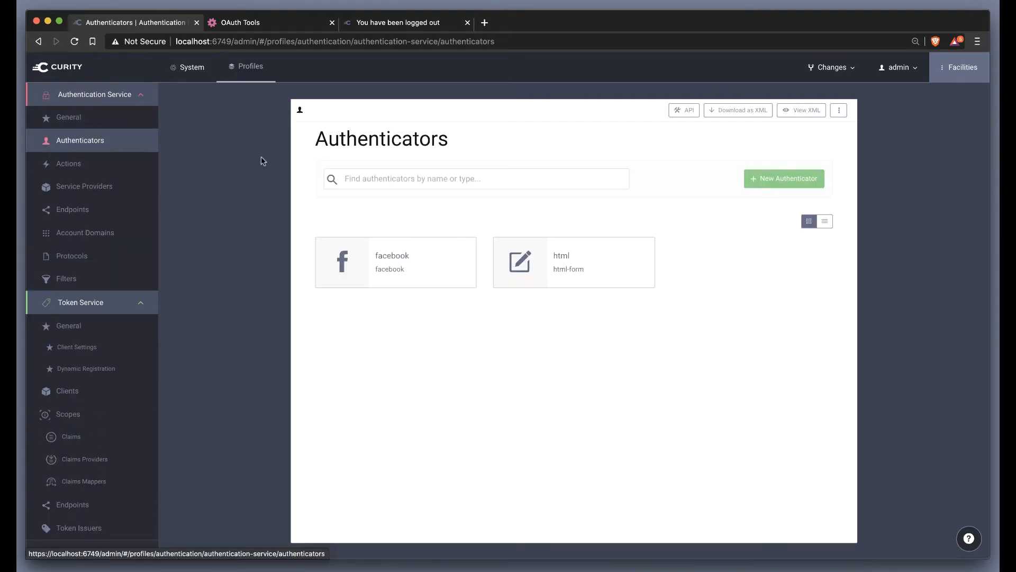
{"action": "left_click", "coordinate": [371, 253]}
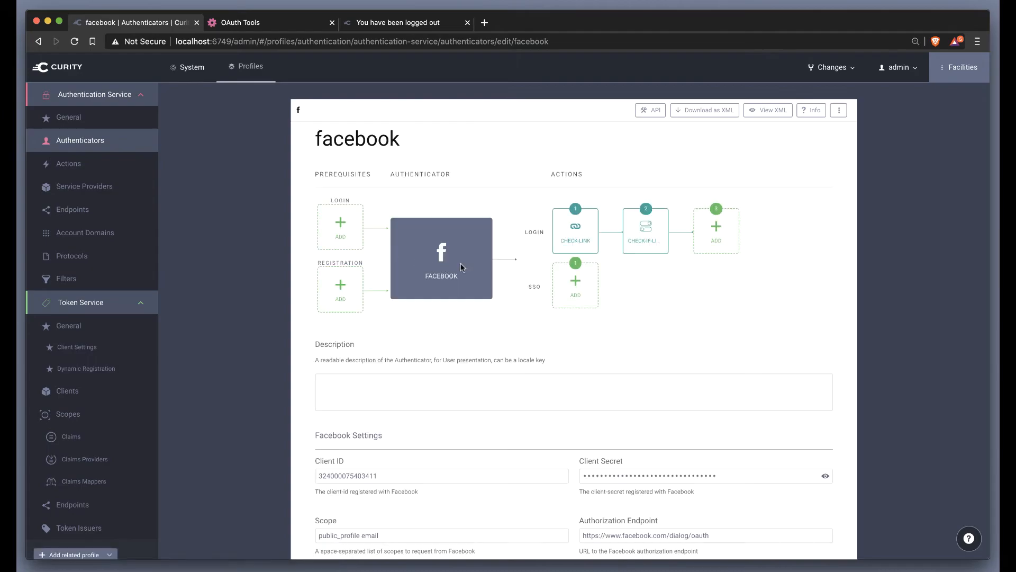
{"action": "left_click", "coordinate": [715, 231]}
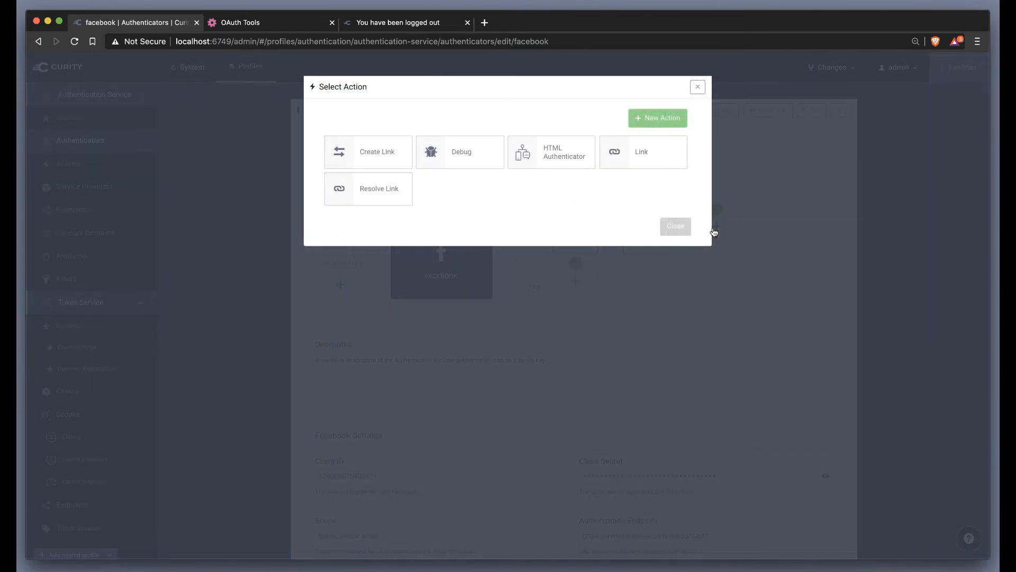
{"action": "left_click", "coordinate": [451, 148]}
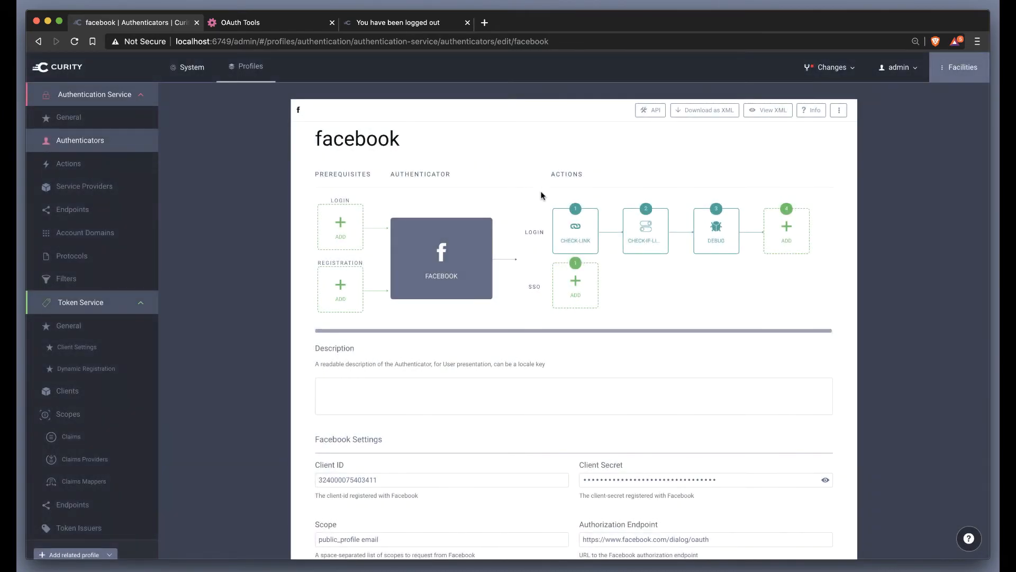
Step: Deploy the pending configuration changes to the environment without a comment
{"action": "mouse_move", "coordinate": [707, 227]}
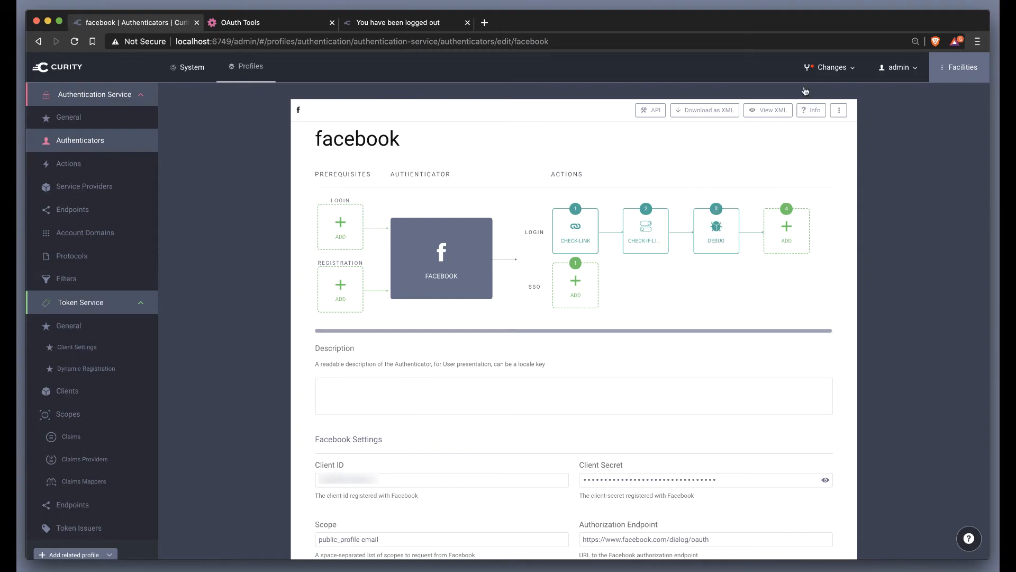
{"action": "left_click", "coordinate": [830, 67]}
{"action": "left_click", "coordinate": [817, 93]}
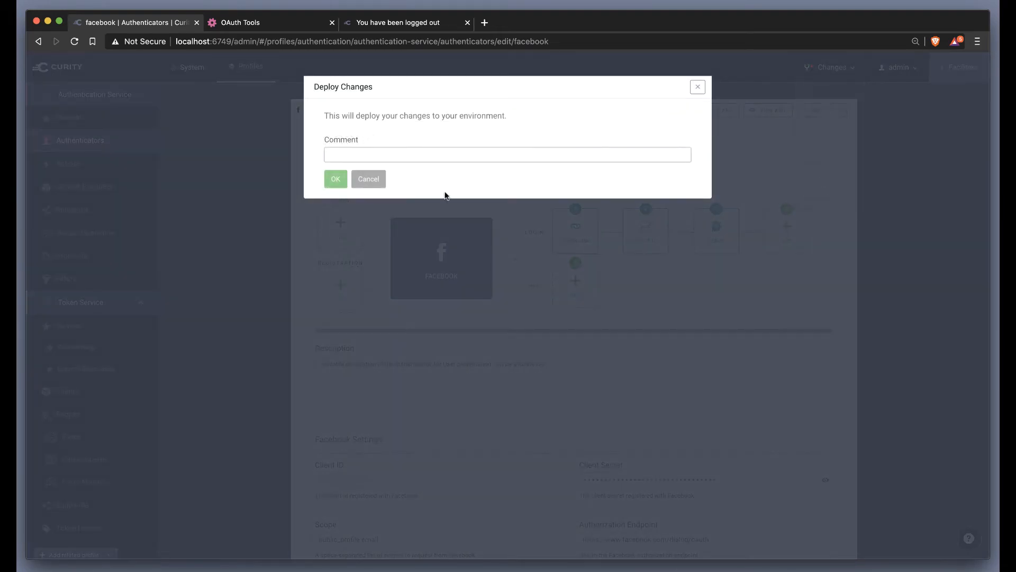
{"action": "left_click", "coordinate": [335, 180]}
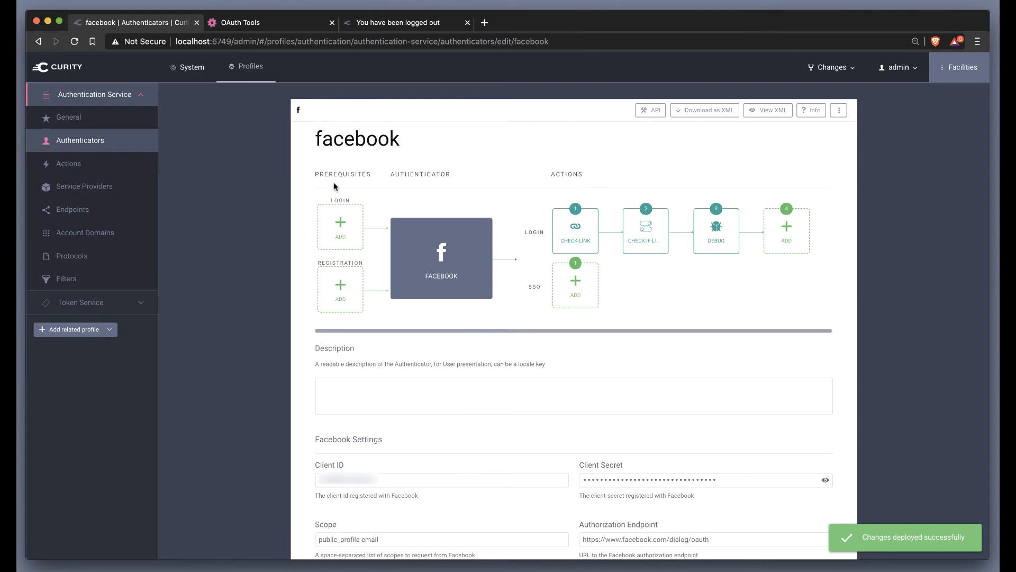
Step: End the current Curity login session by reloading the authn/authentication/logout page
{"action": "left_click", "coordinate": [273, 26]}
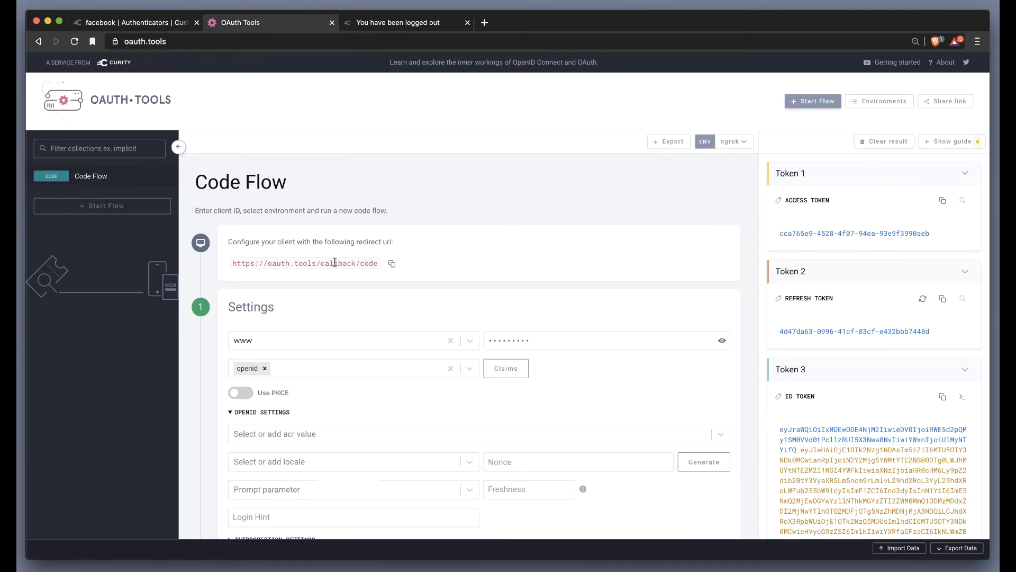
{"action": "left_click", "coordinate": [406, 22]}
{"action": "left_click", "coordinate": [405, 41]}
{"action": "key", "text": "Return"}
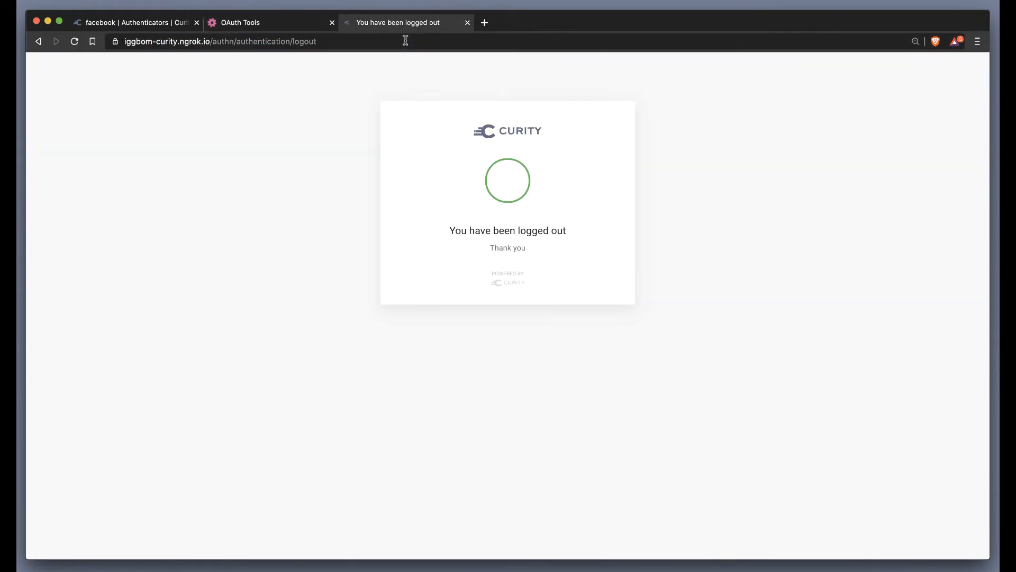
Step: Return to OAuth Tools and restart the www client's code flow with a fresh Facebook login
{"action": "left_click", "coordinate": [279, 24]}
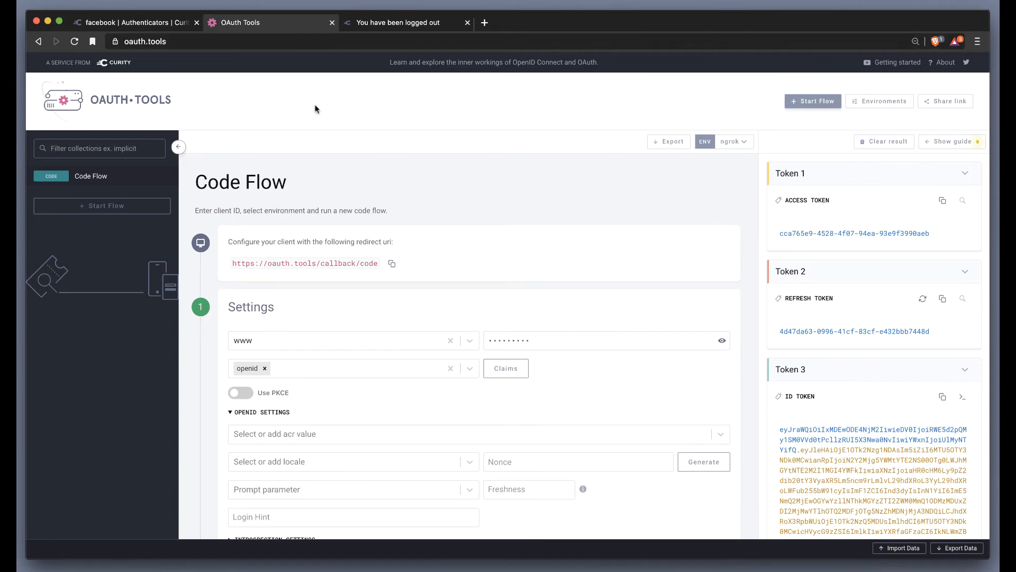
{"action": "scroll", "coordinate": [352, 362], "scroll_direction": "down", "scroll_amount": 3}
{"action": "scroll", "coordinate": [352, 363], "scroll_direction": "down", "scroll_amount": 2}
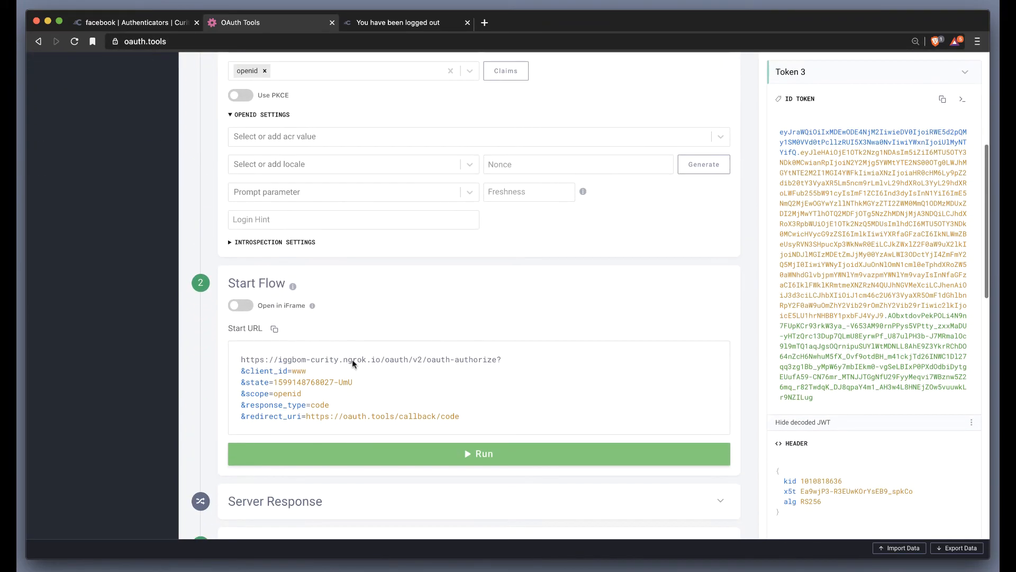
{"action": "left_click", "coordinate": [405, 454]}
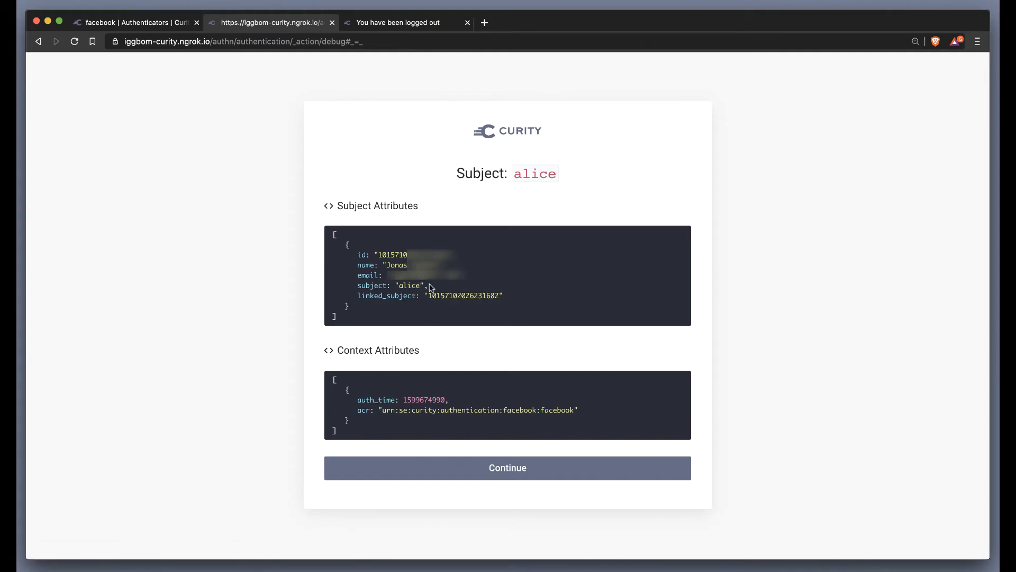
Step: Examine the subject and linked_subject attributes on the debug page, and continue the login to obtain the tokens
{"action": "left_click_drag", "start_coordinate": [562, 174], "coordinate": [508, 174]}
{"action": "left_click_drag", "start_coordinate": [439, 289], "coordinate": [398, 285]}
{"action": "left_click", "coordinate": [358, 295]}
{"action": "left_click_drag", "start_coordinate": [358, 295], "coordinate": [418, 296]}
{"action": "left_click", "coordinate": [444, 475]}
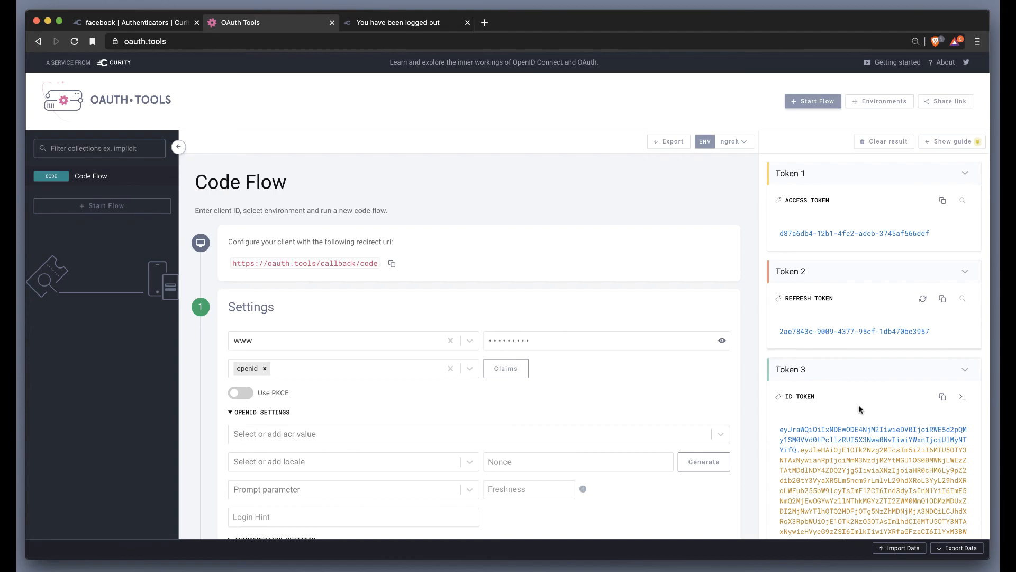
Step: Examine the payload of the newly issued ID token, including its sub and acr claims
{"action": "scroll", "coordinate": [858, 404], "scroll_direction": "down", "scroll_amount": 10}
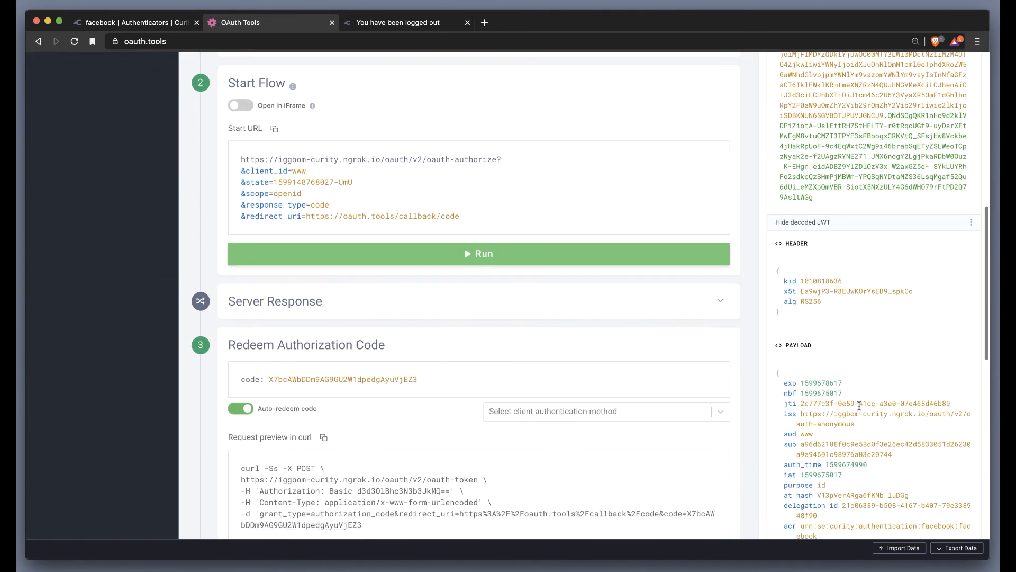
{"action": "scroll", "coordinate": [859, 405], "scroll_direction": "down", "scroll_amount": 2}
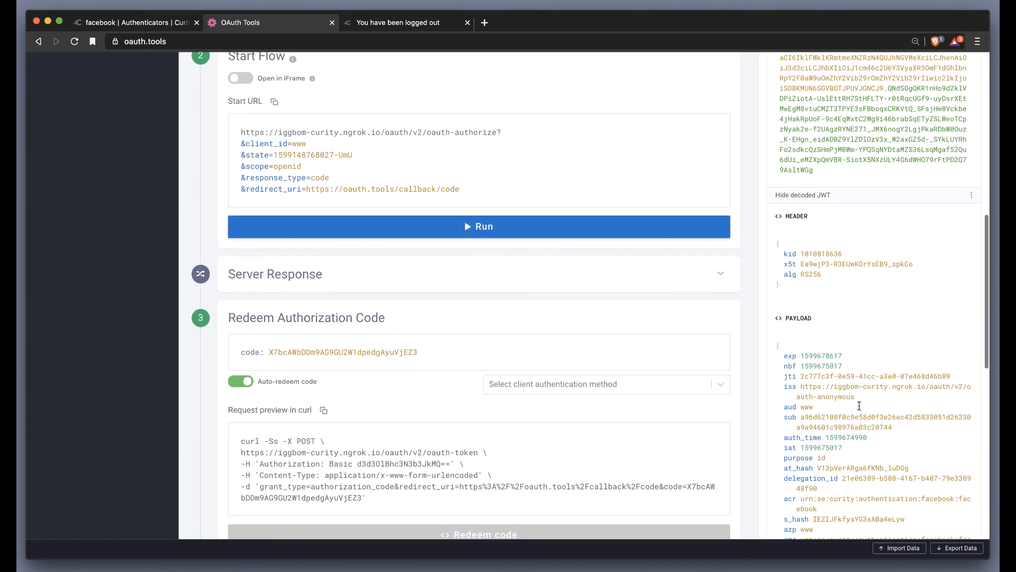
{"action": "scroll", "coordinate": [859, 406], "scroll_direction": "down", "scroll_amount": 2}
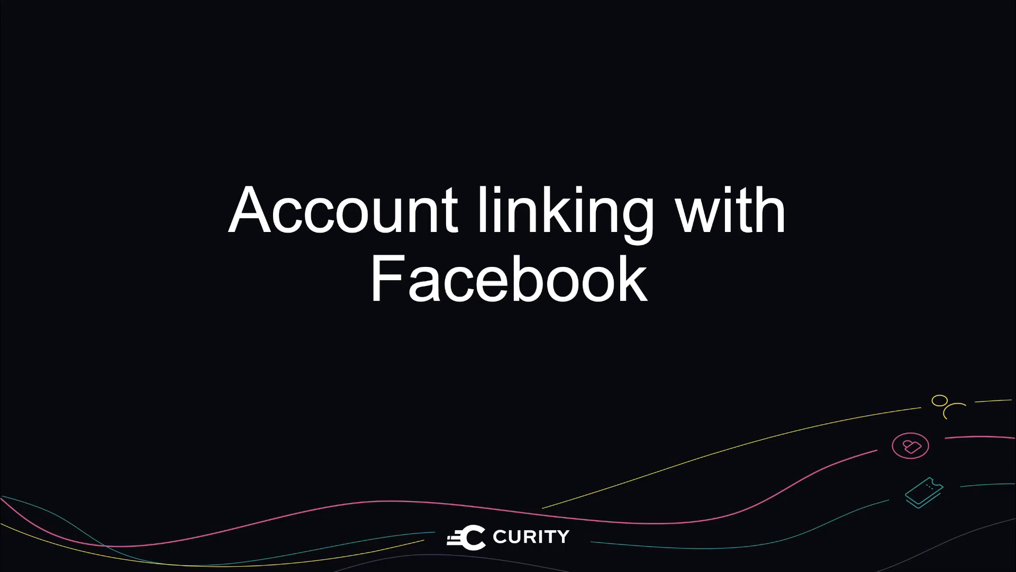